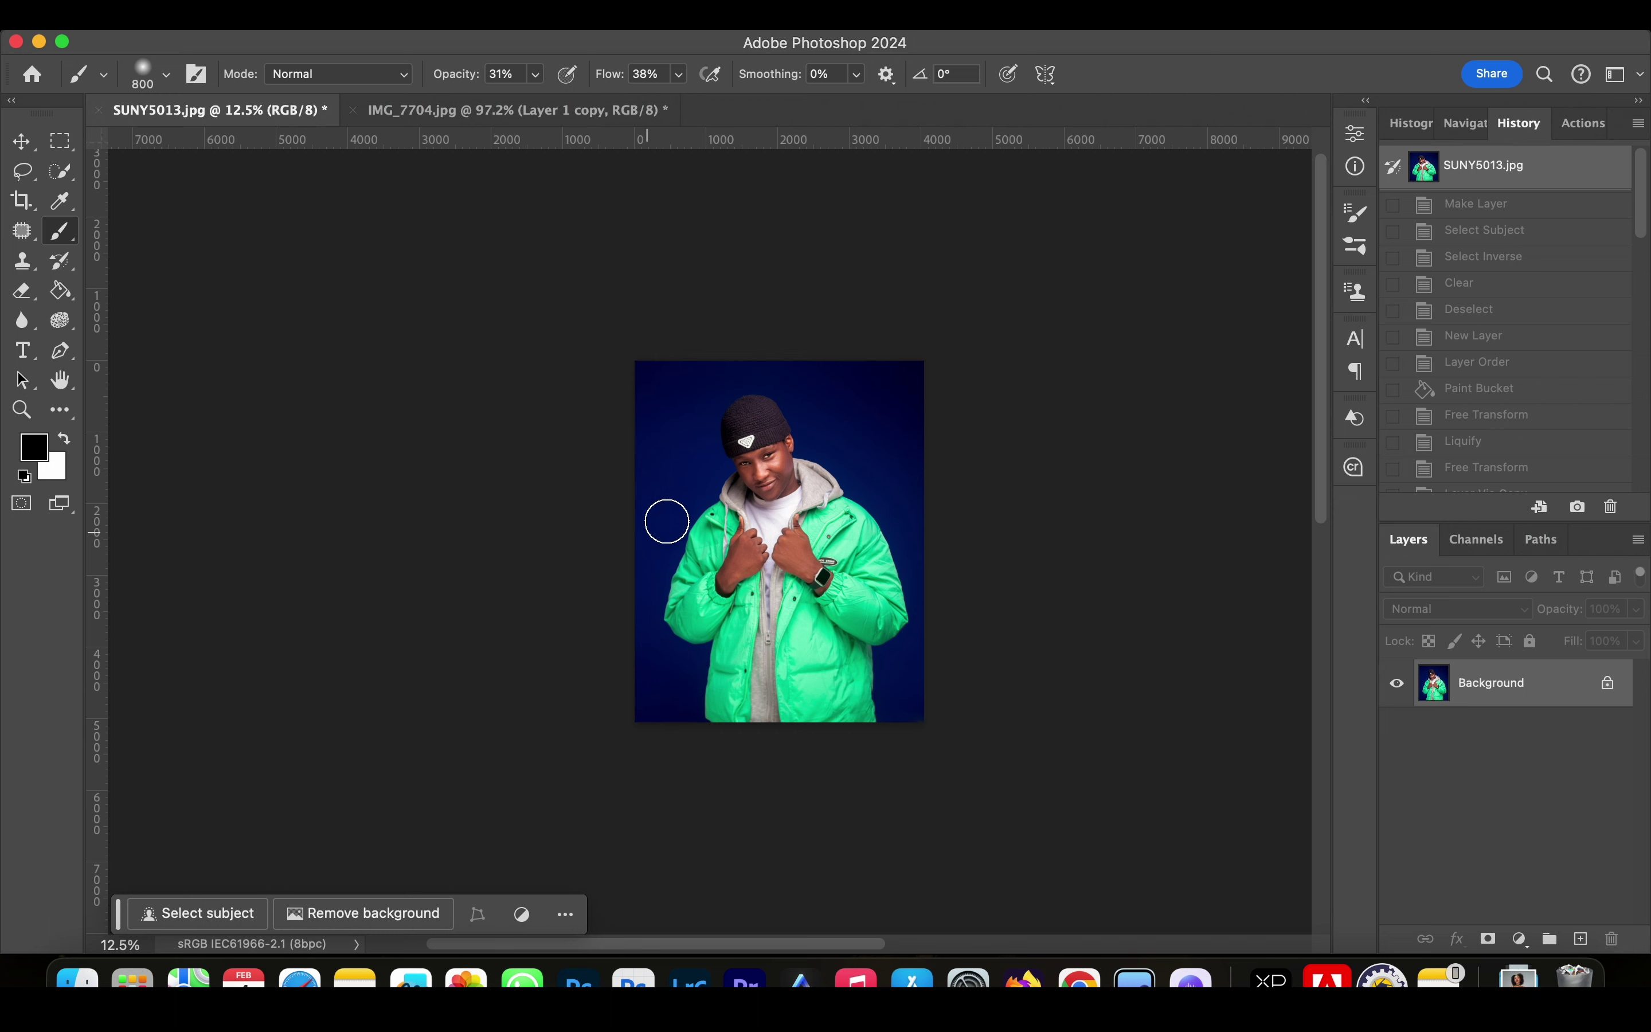
- Switch to the Move tool and zoom in slightly on the SUNY5013.jpg portrait
key("v")
key("super+equal")
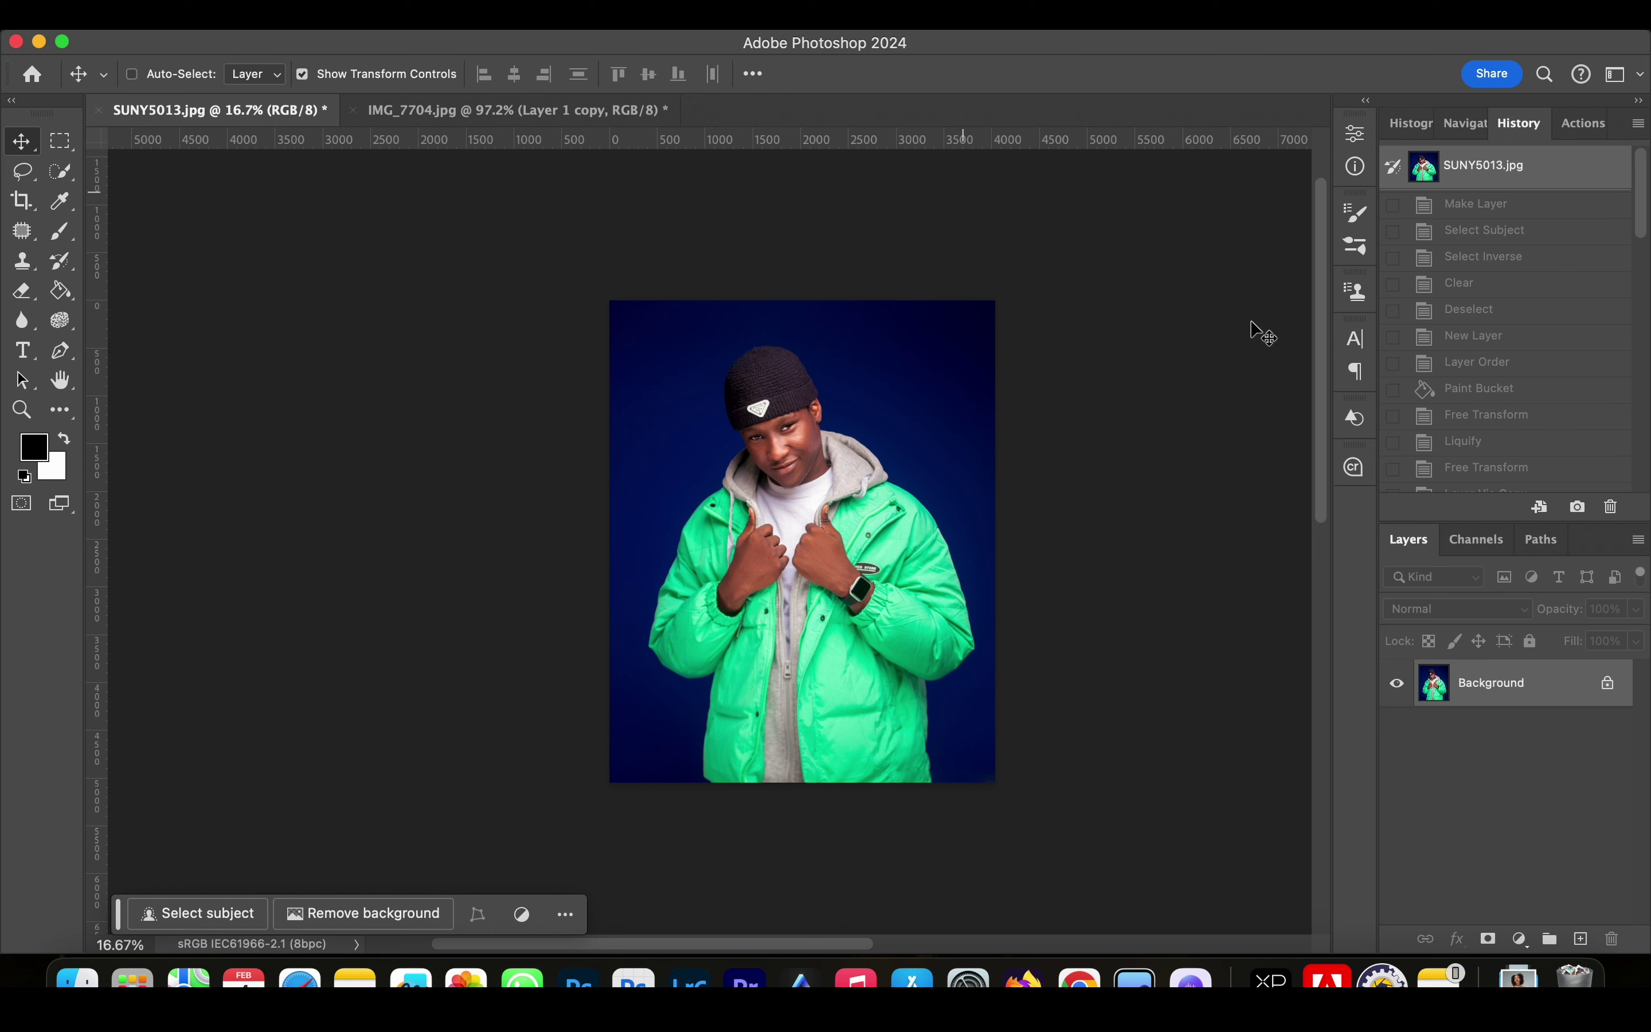
- Unlock the Background into Layer 0 and auto-select the man as the subject
left_click(1610, 685)
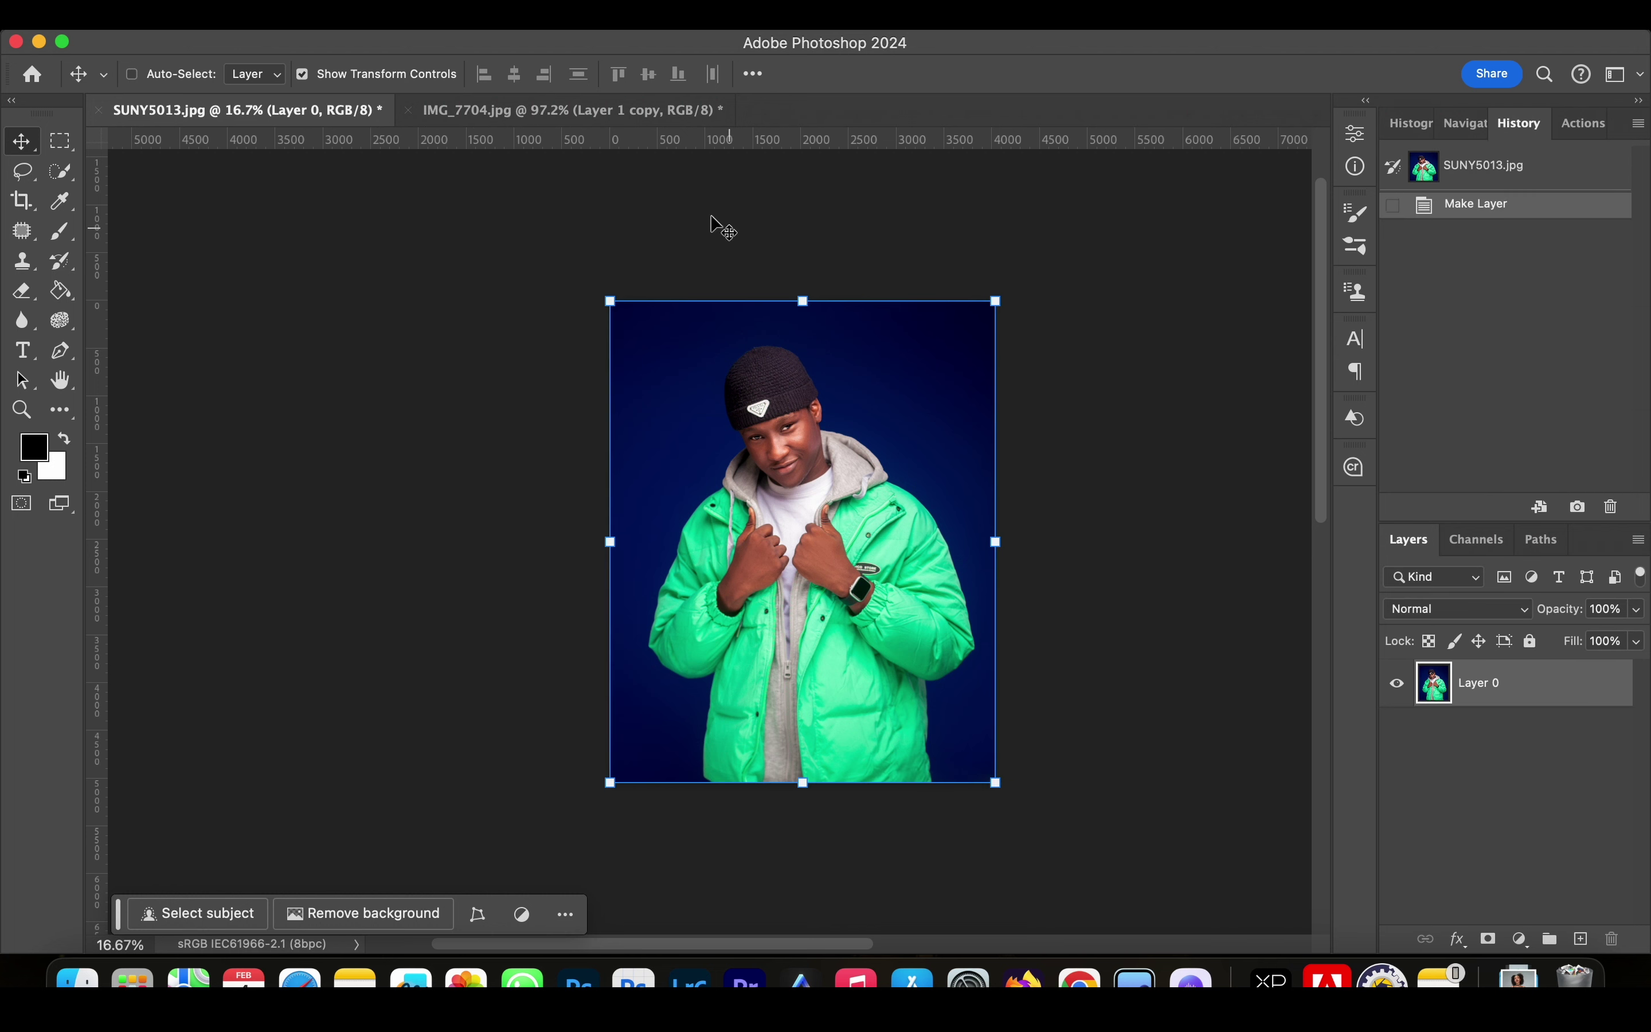
left_click(590, 33)
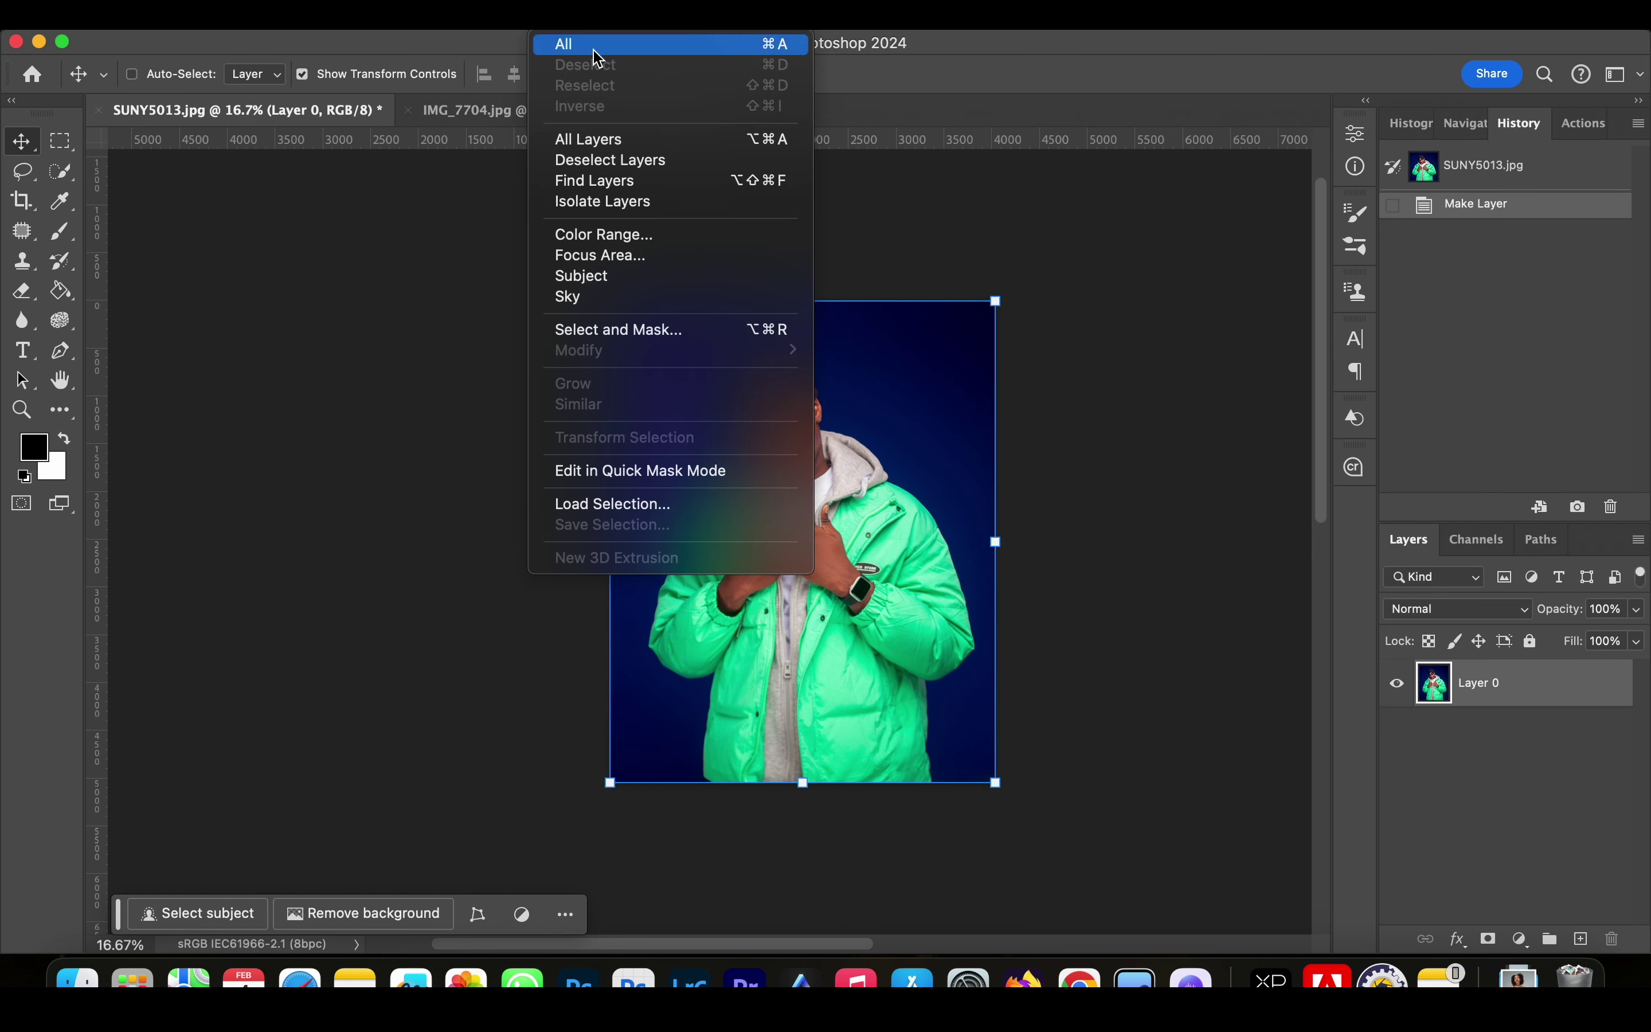
left_click(606, 281)
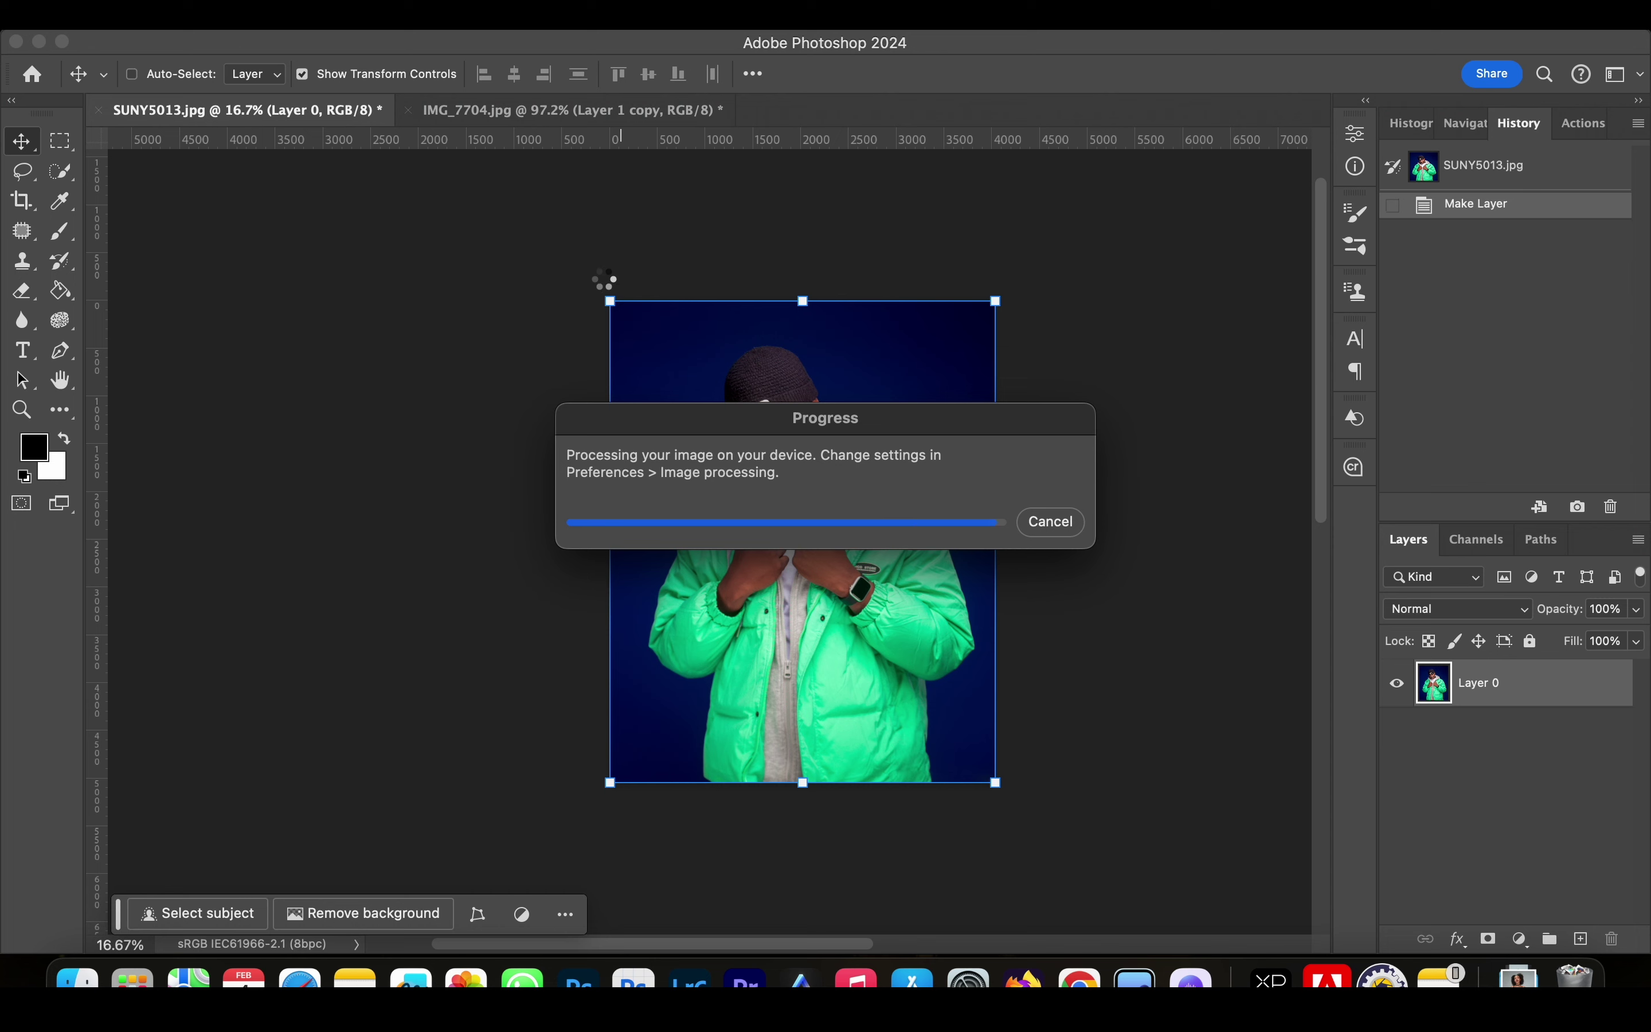
- Invert the selection and delete the blue backdrop to transparency
key("m")
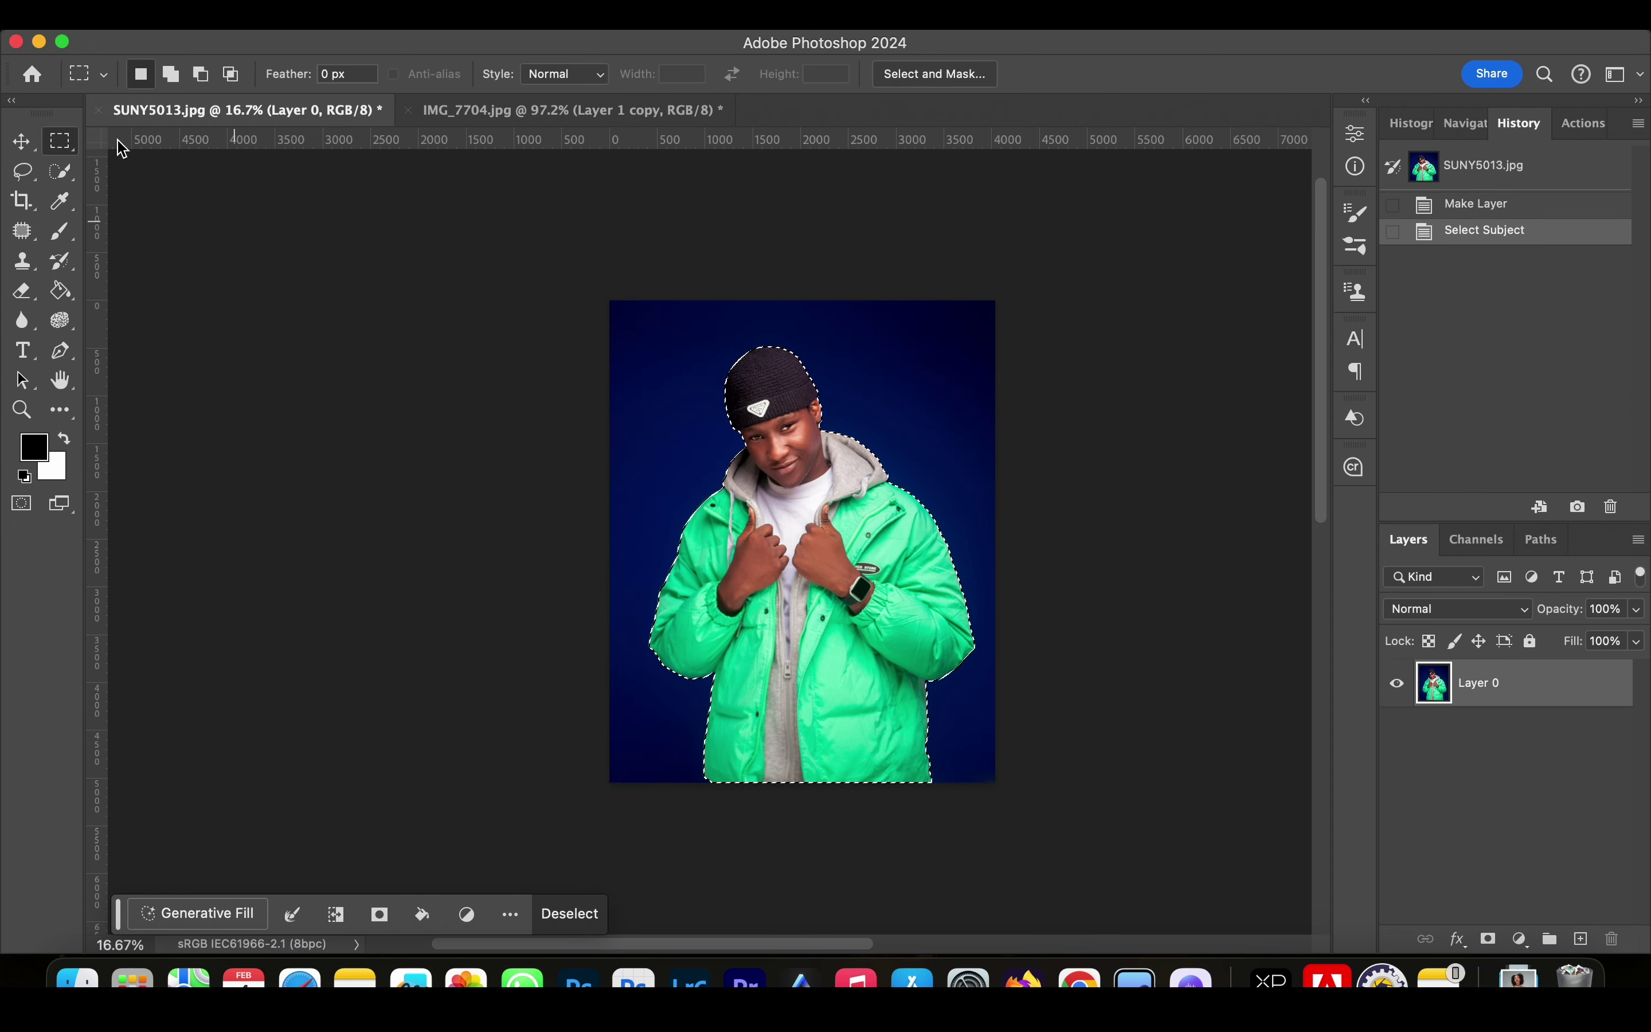
right_click(790, 466)
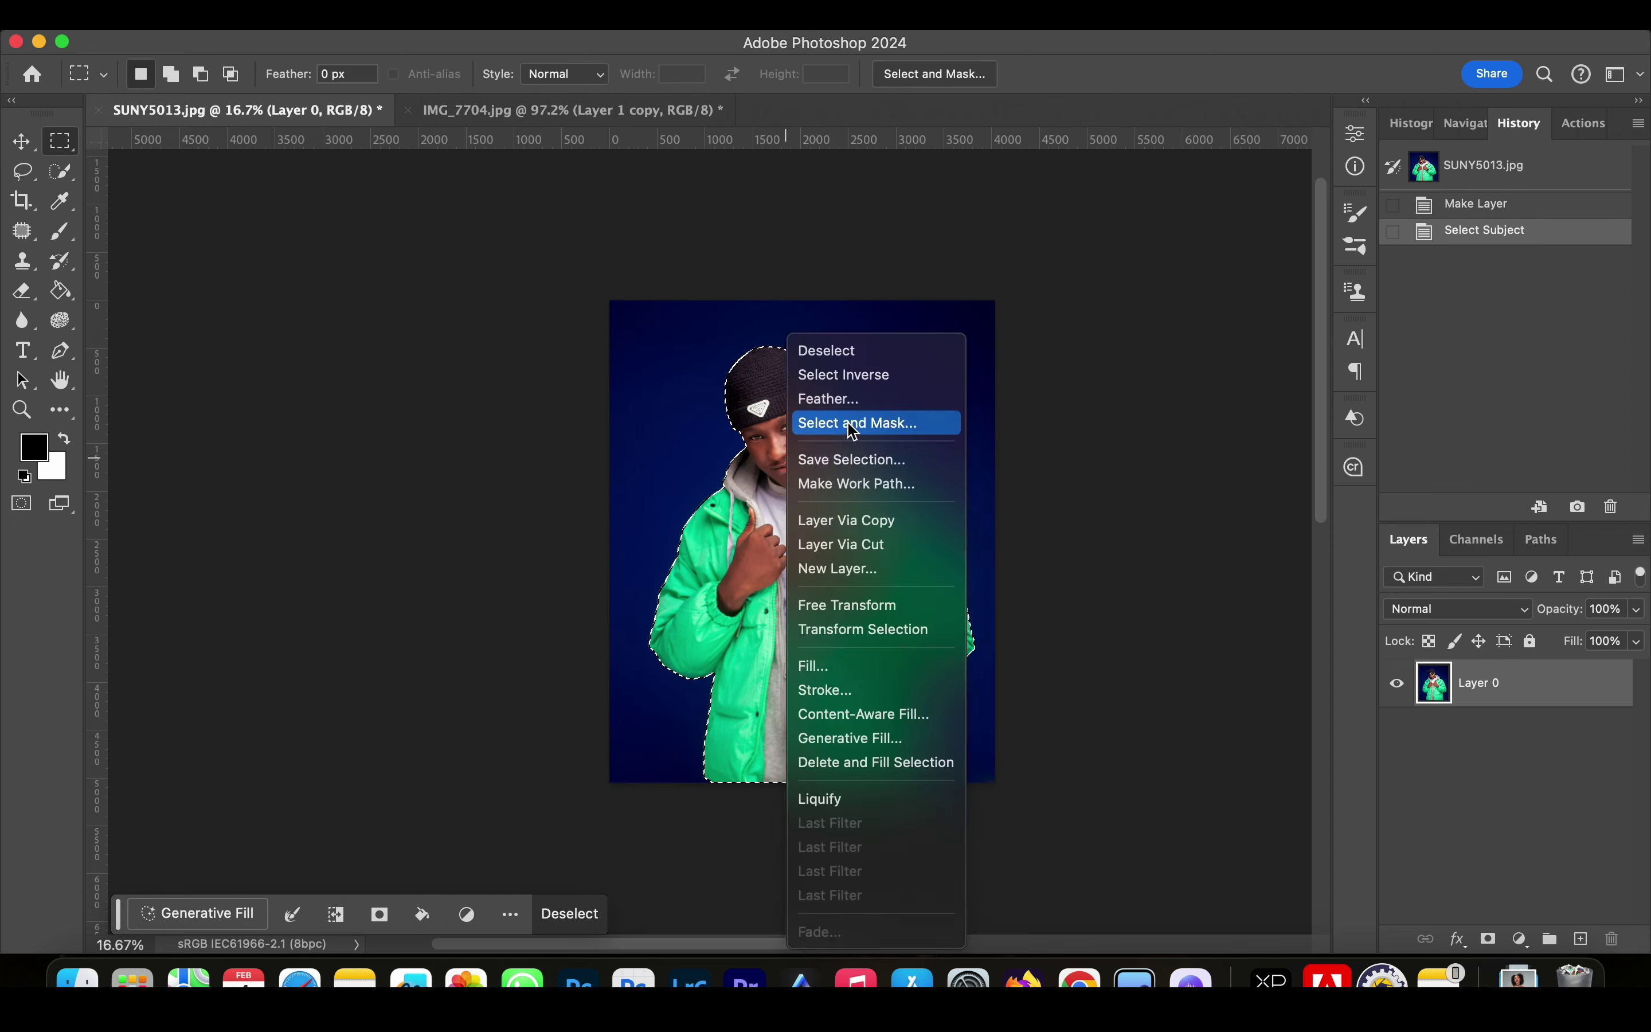
left_click(866, 372)
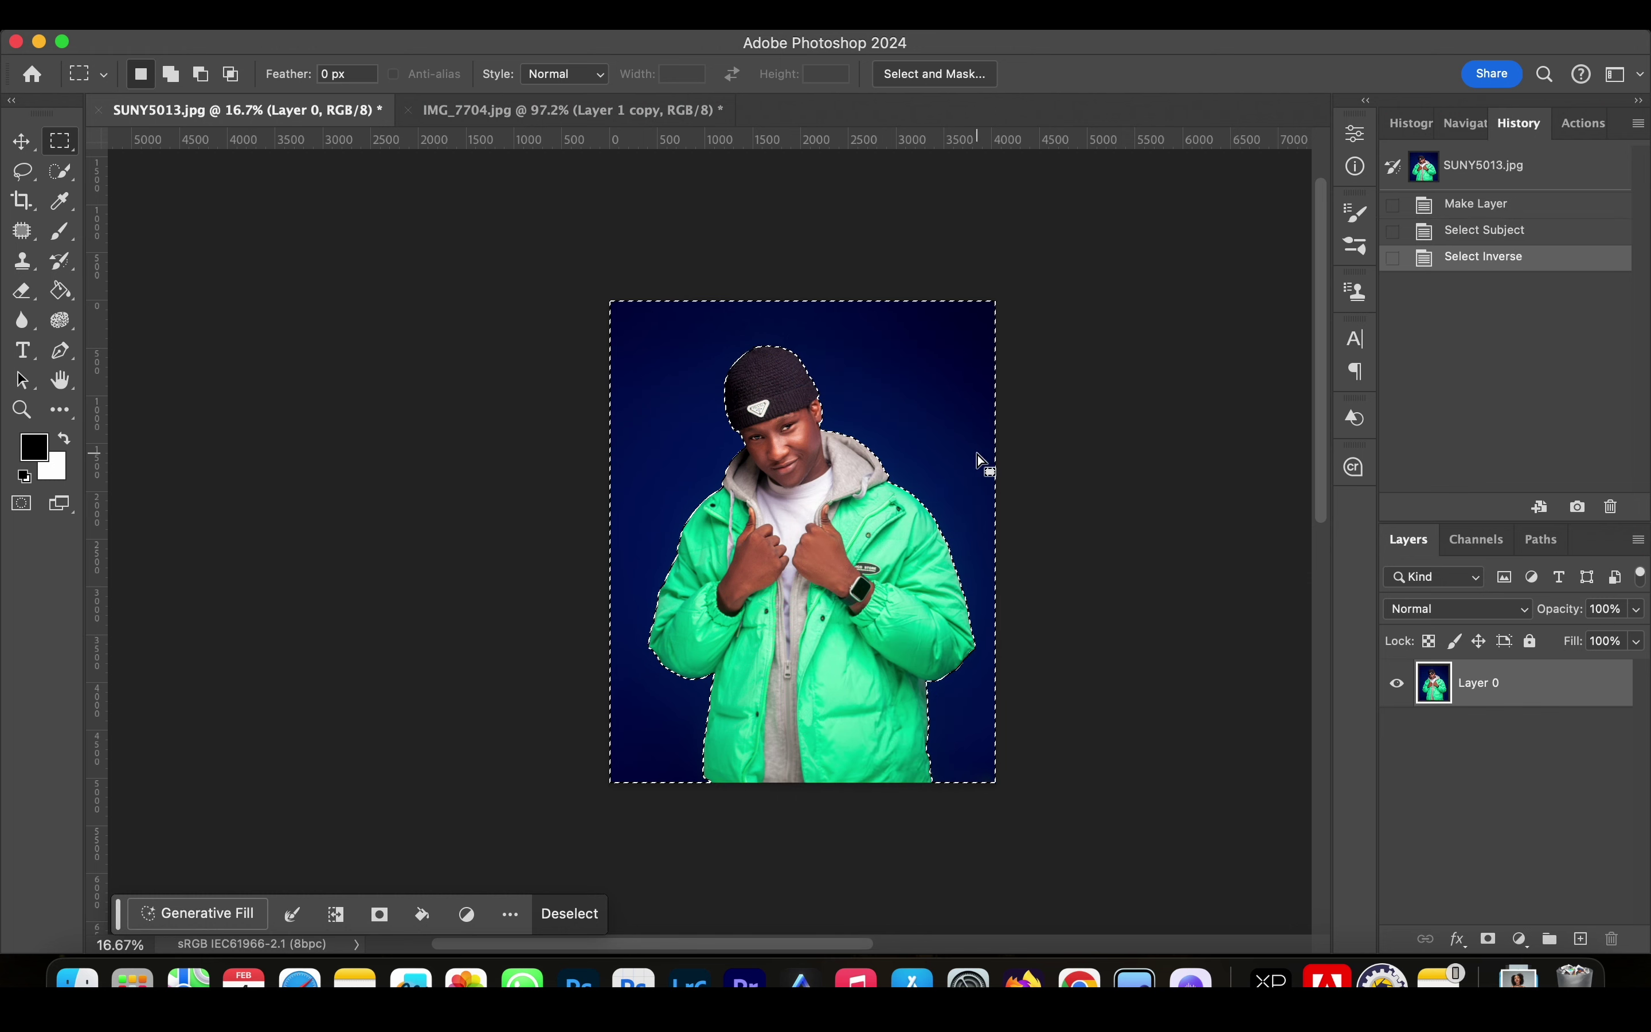
key("Delete")
- Add a new layer named 'background', place it below Layer 0, and drop the selection
left_click(21, 141)
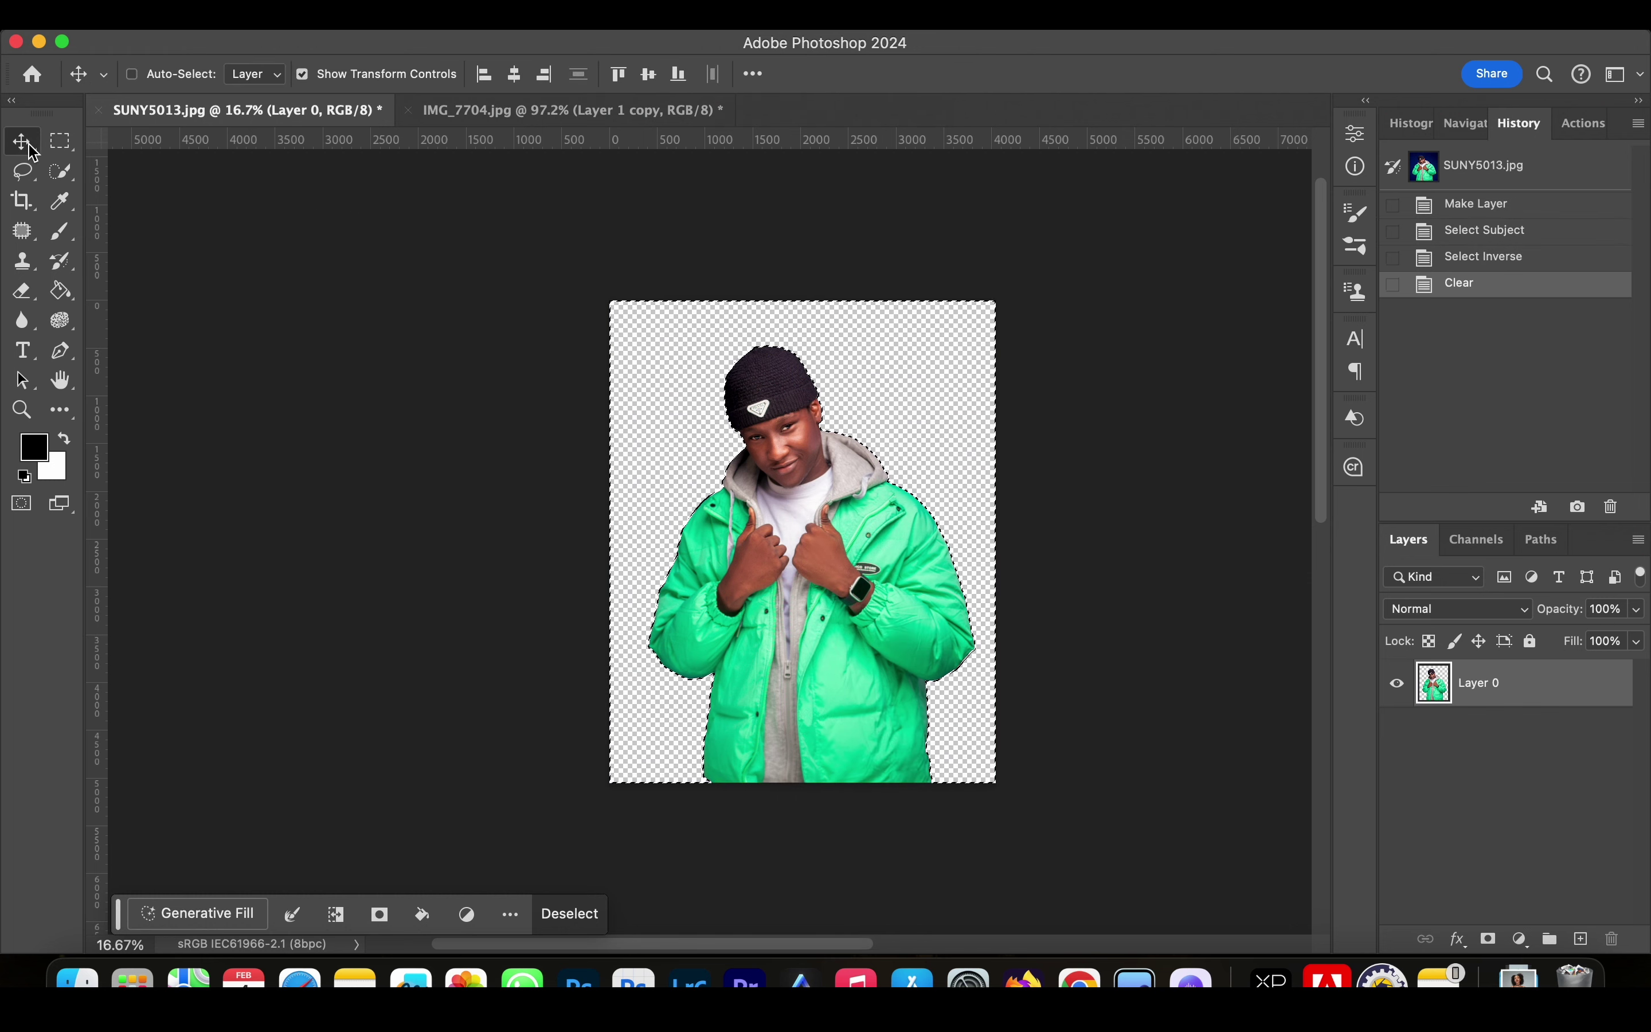
left_click(1583, 942)
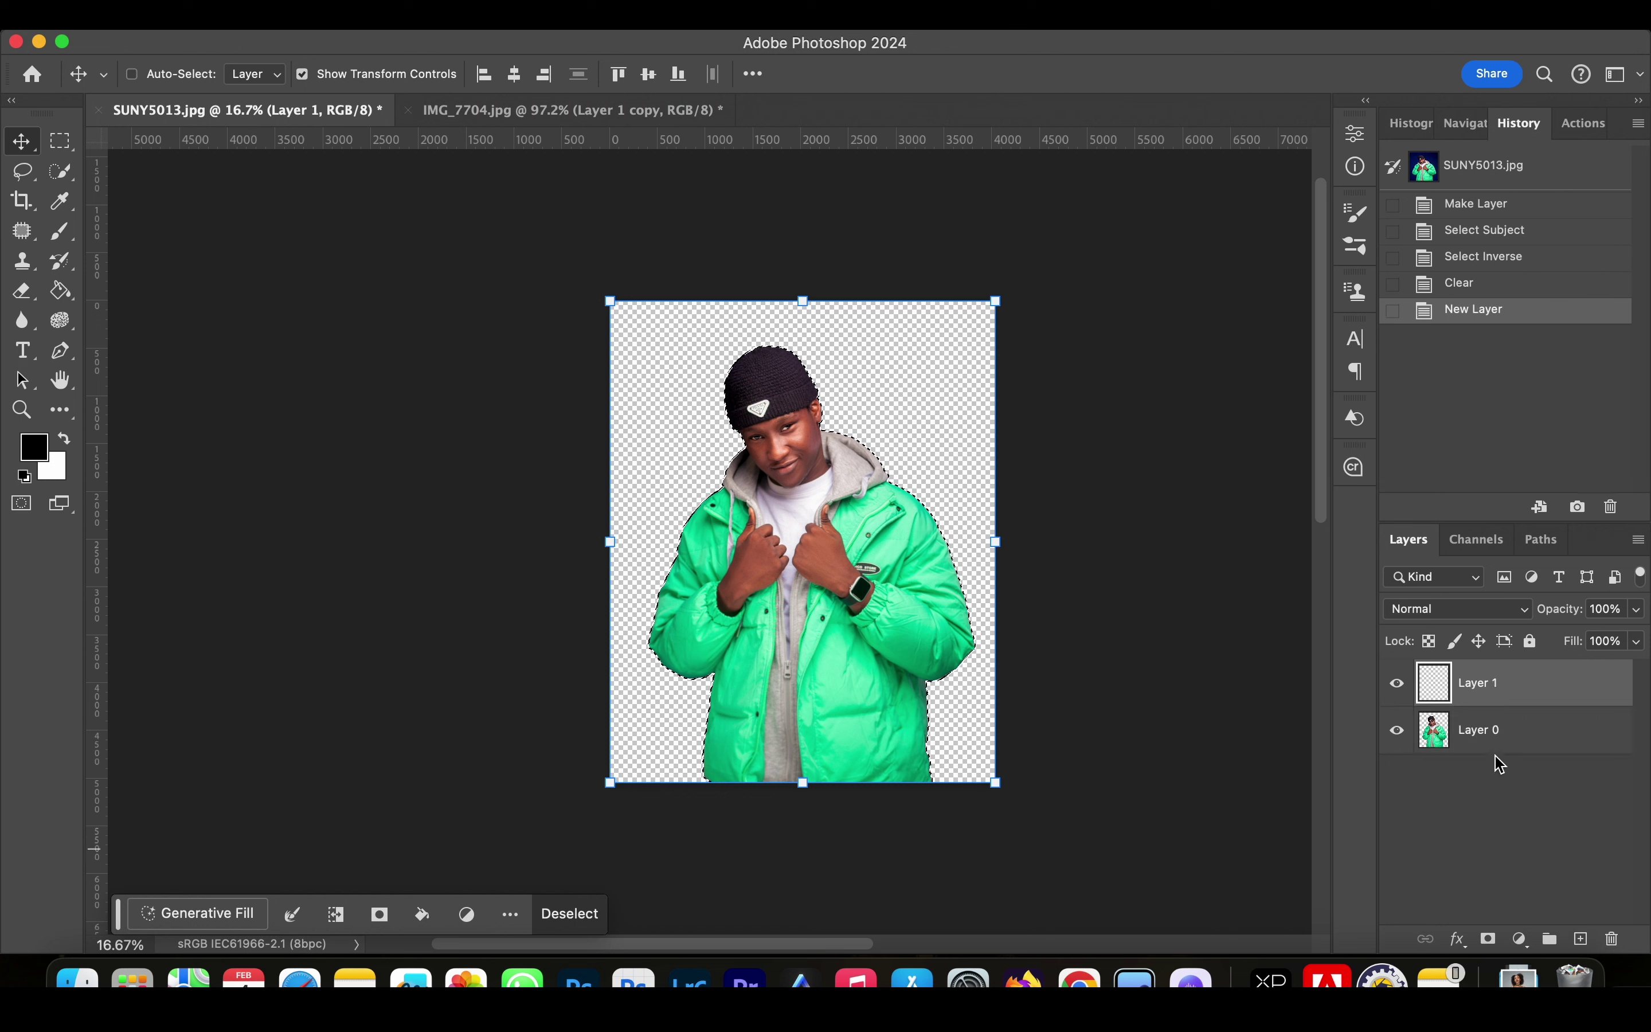
double_click(1480, 682)
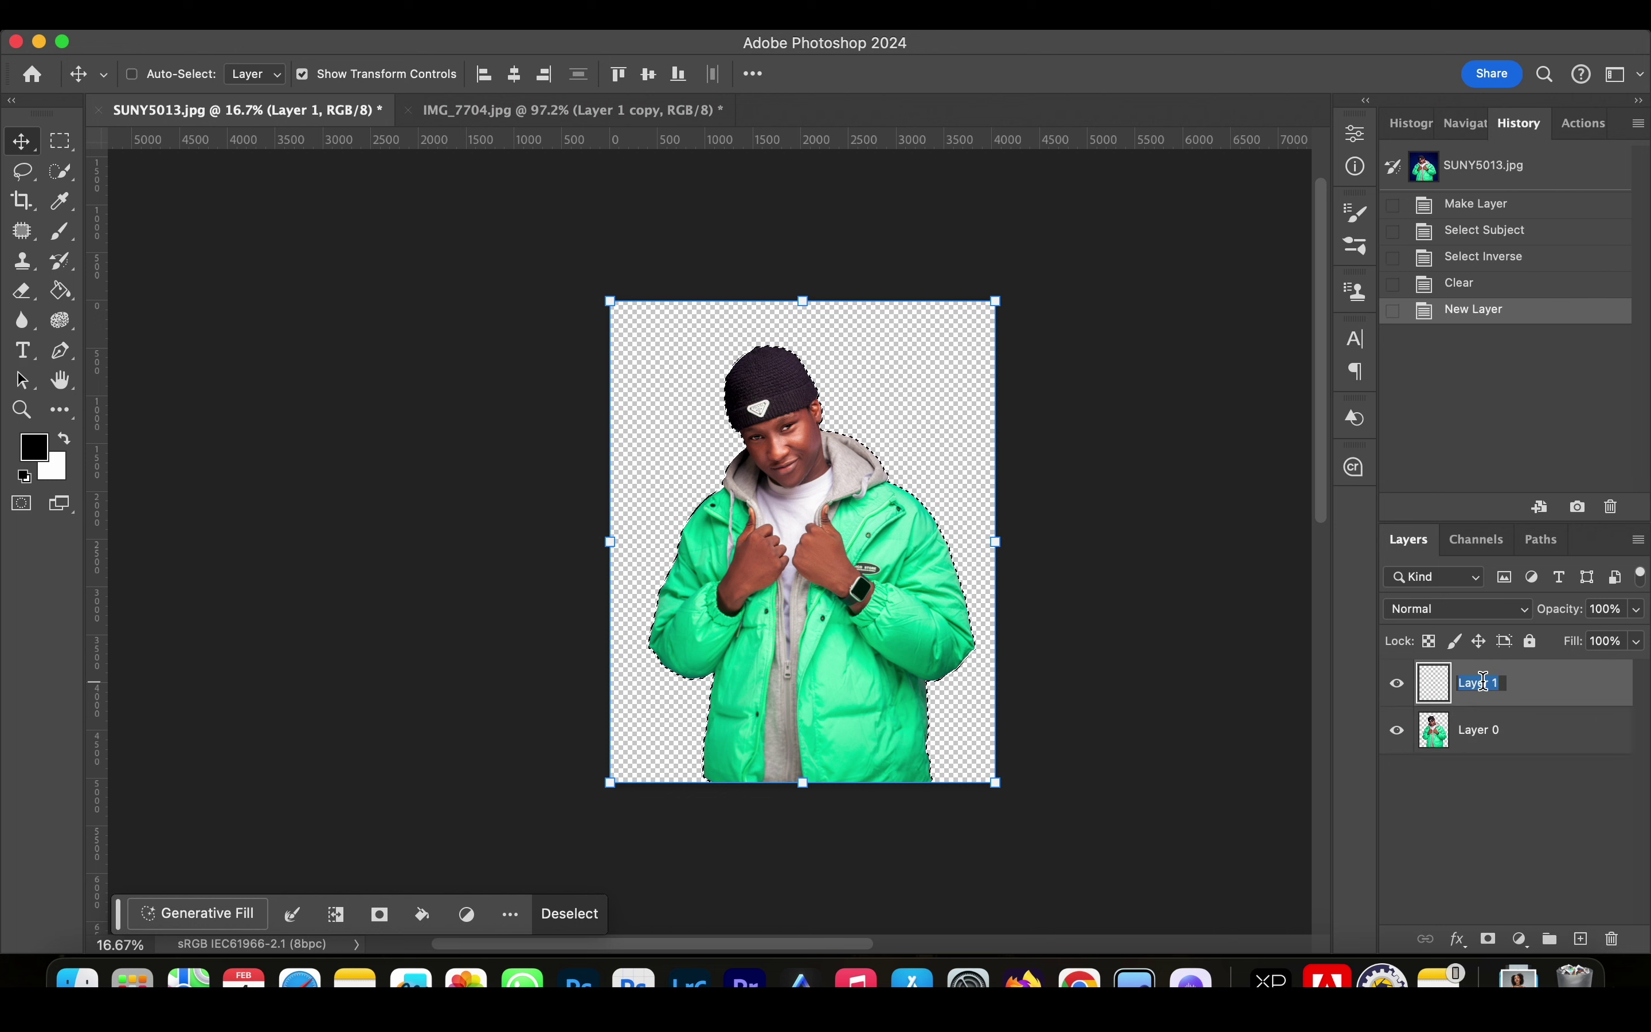
type("background")
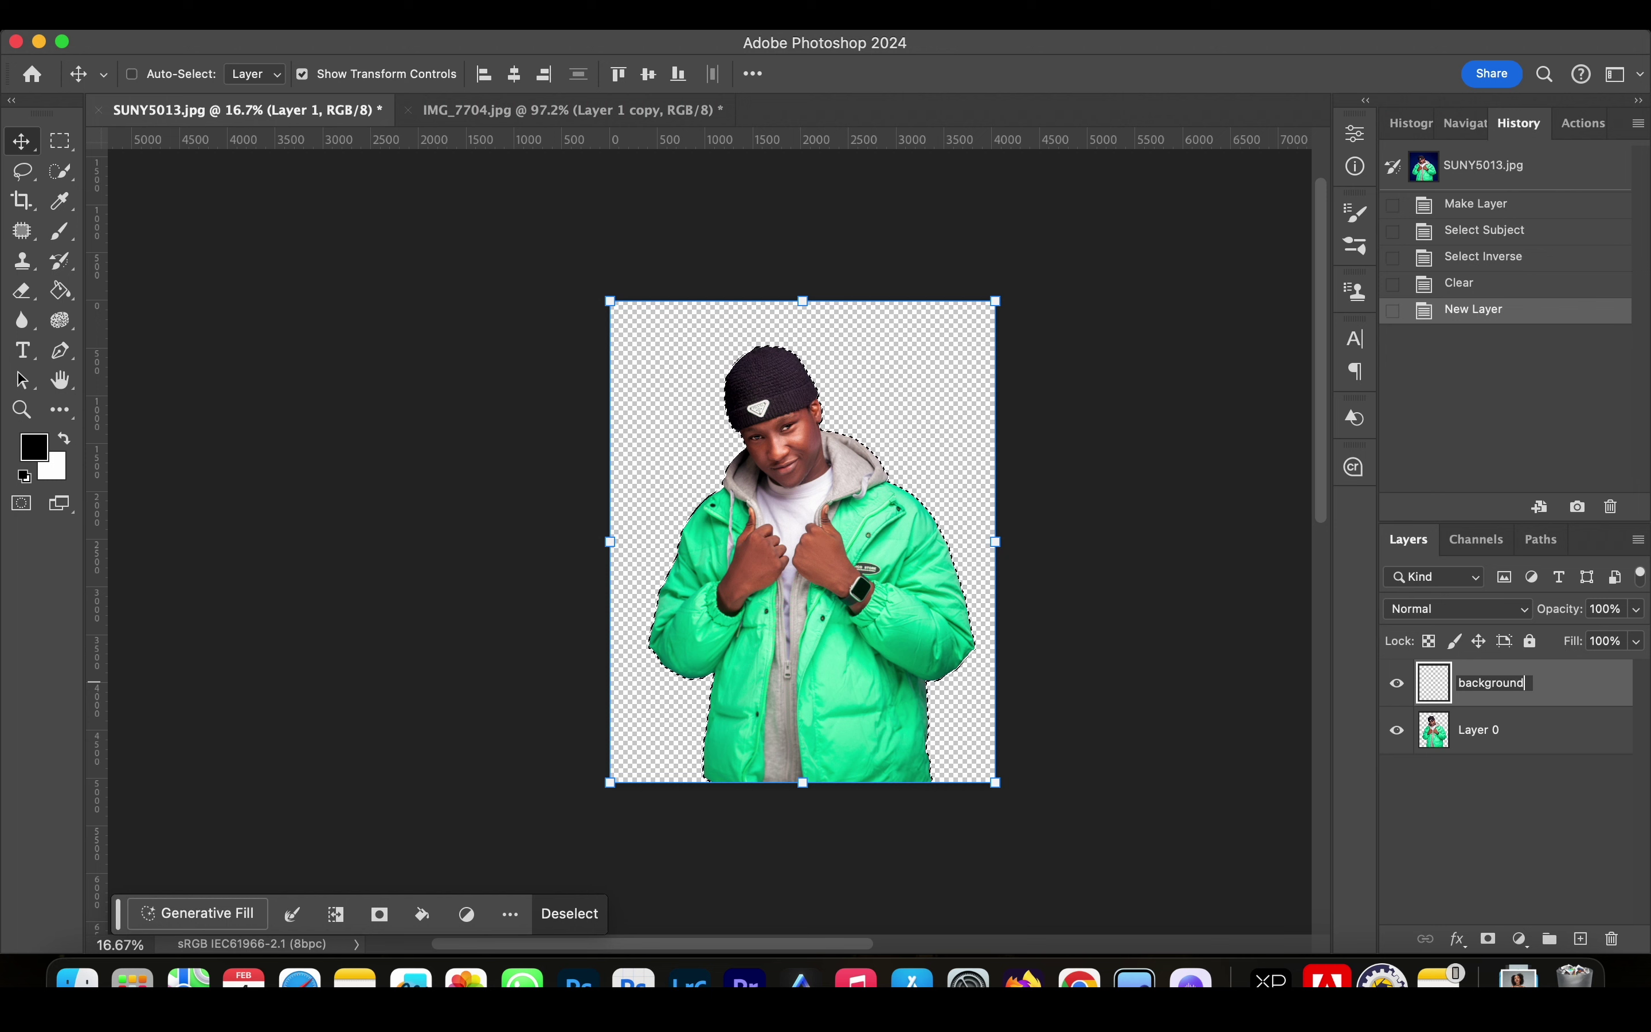
key("Return")
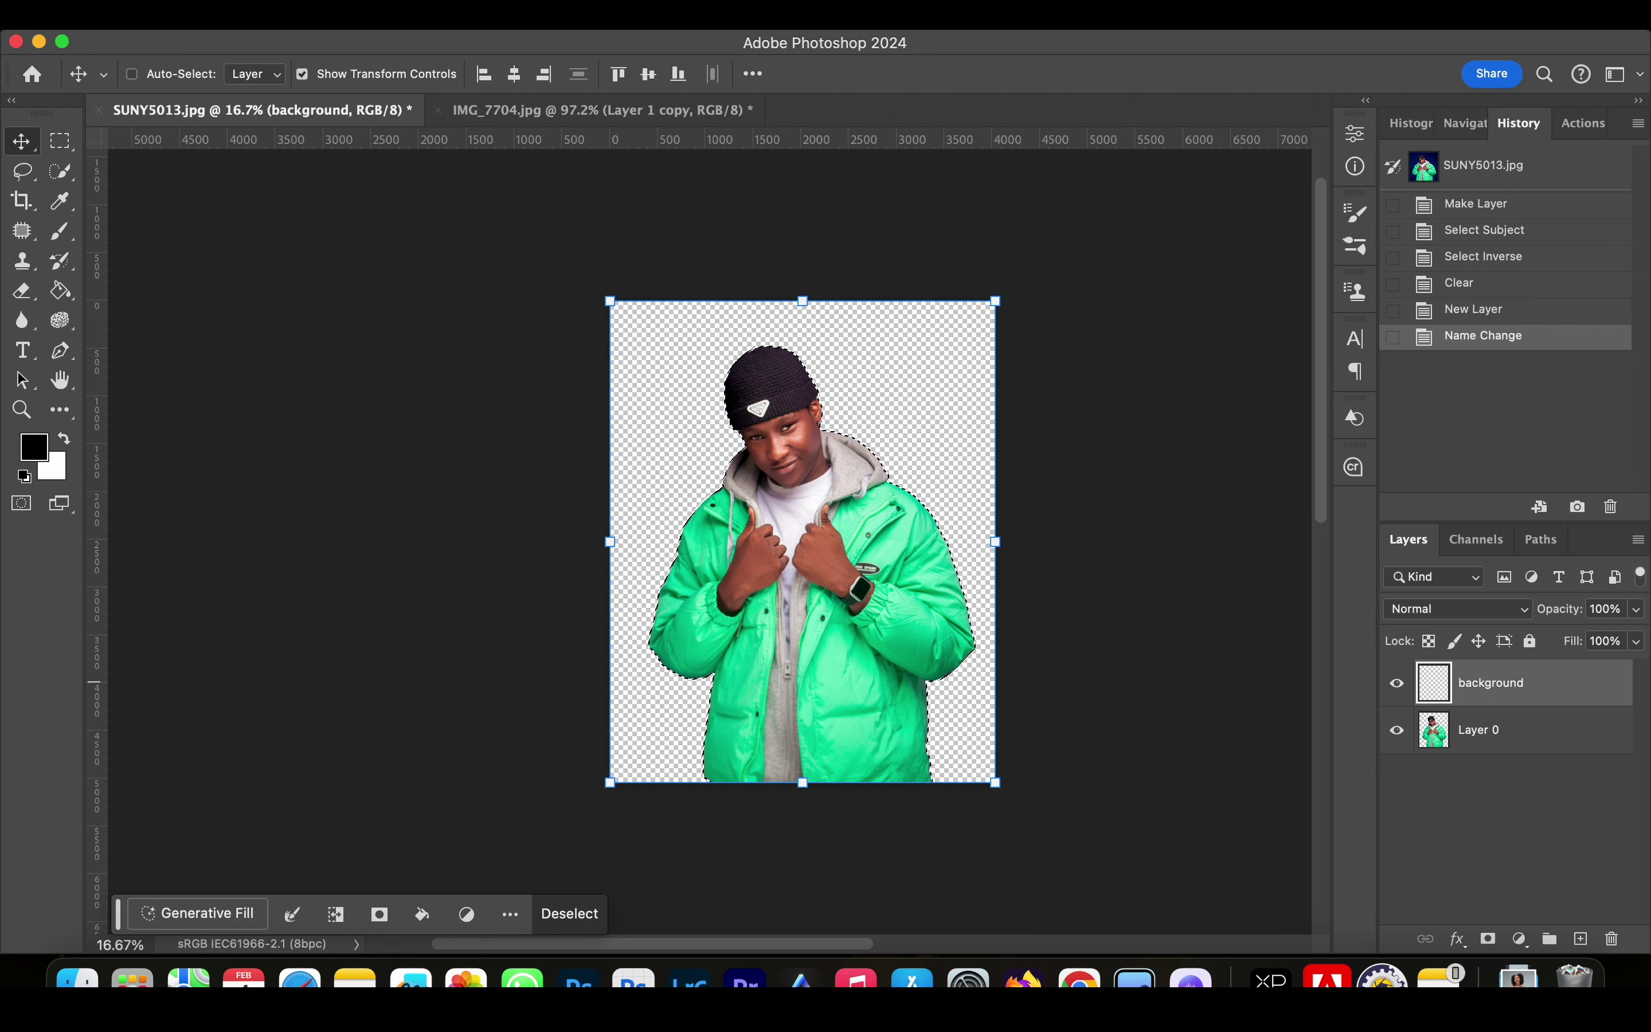
left_click_drag(1507, 684, 1508, 745)
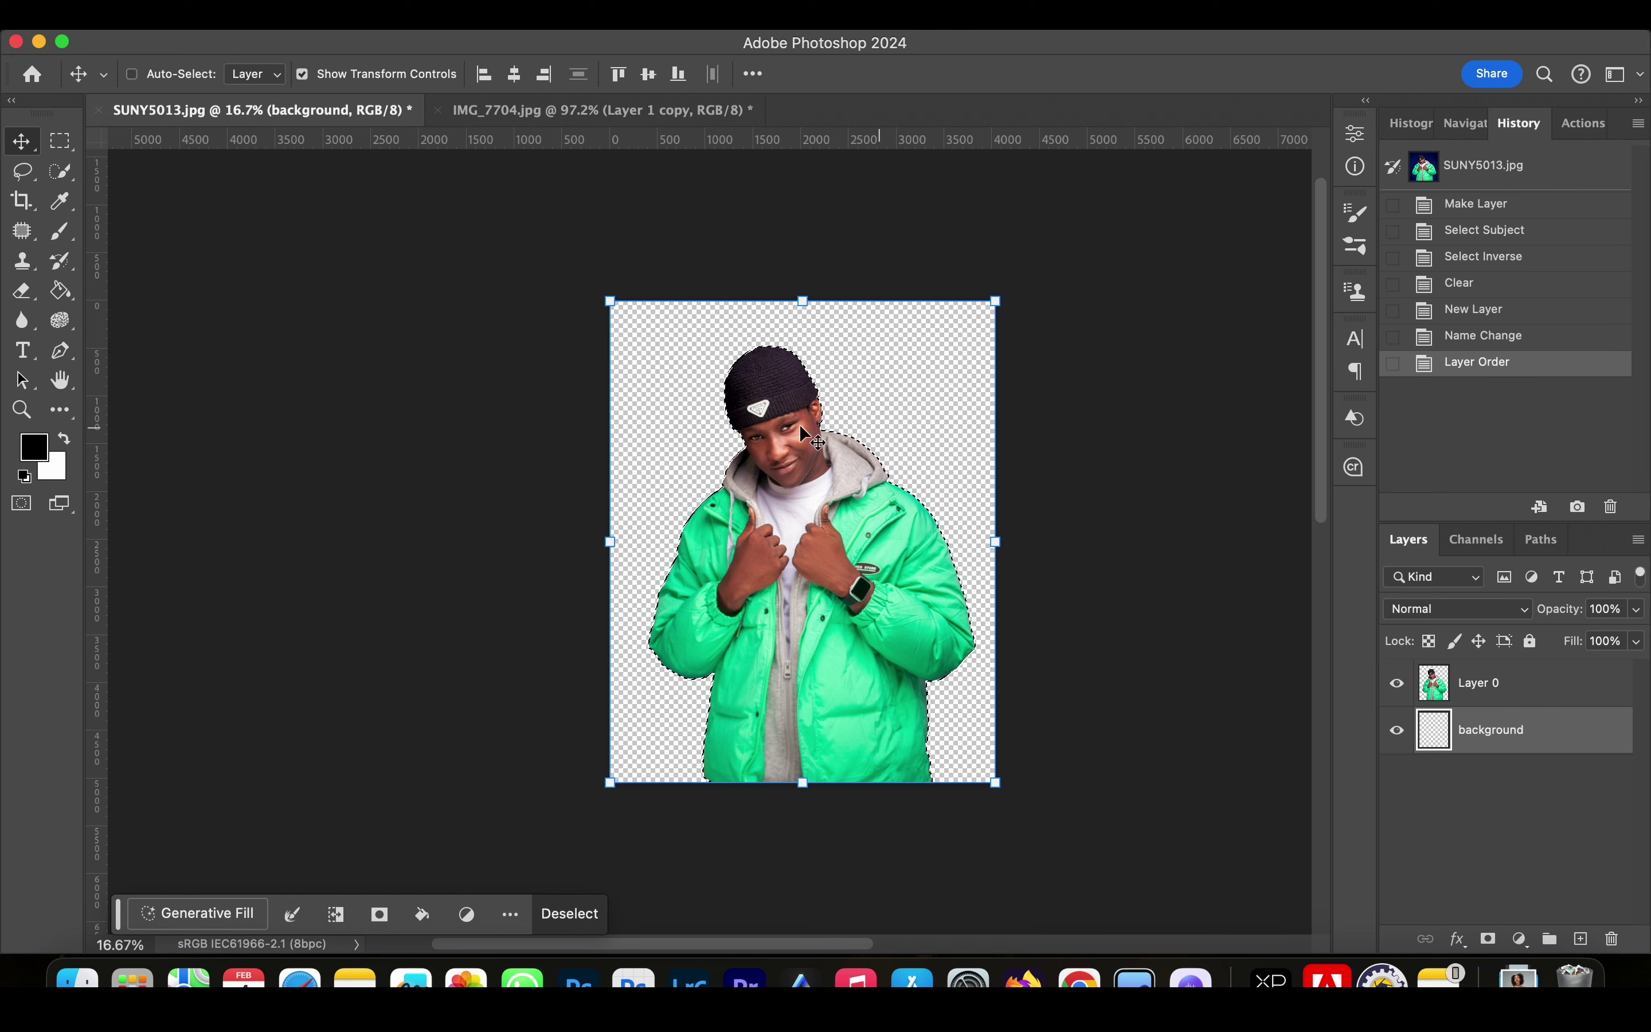
left_click(60, 140)
left_click(254, 258)
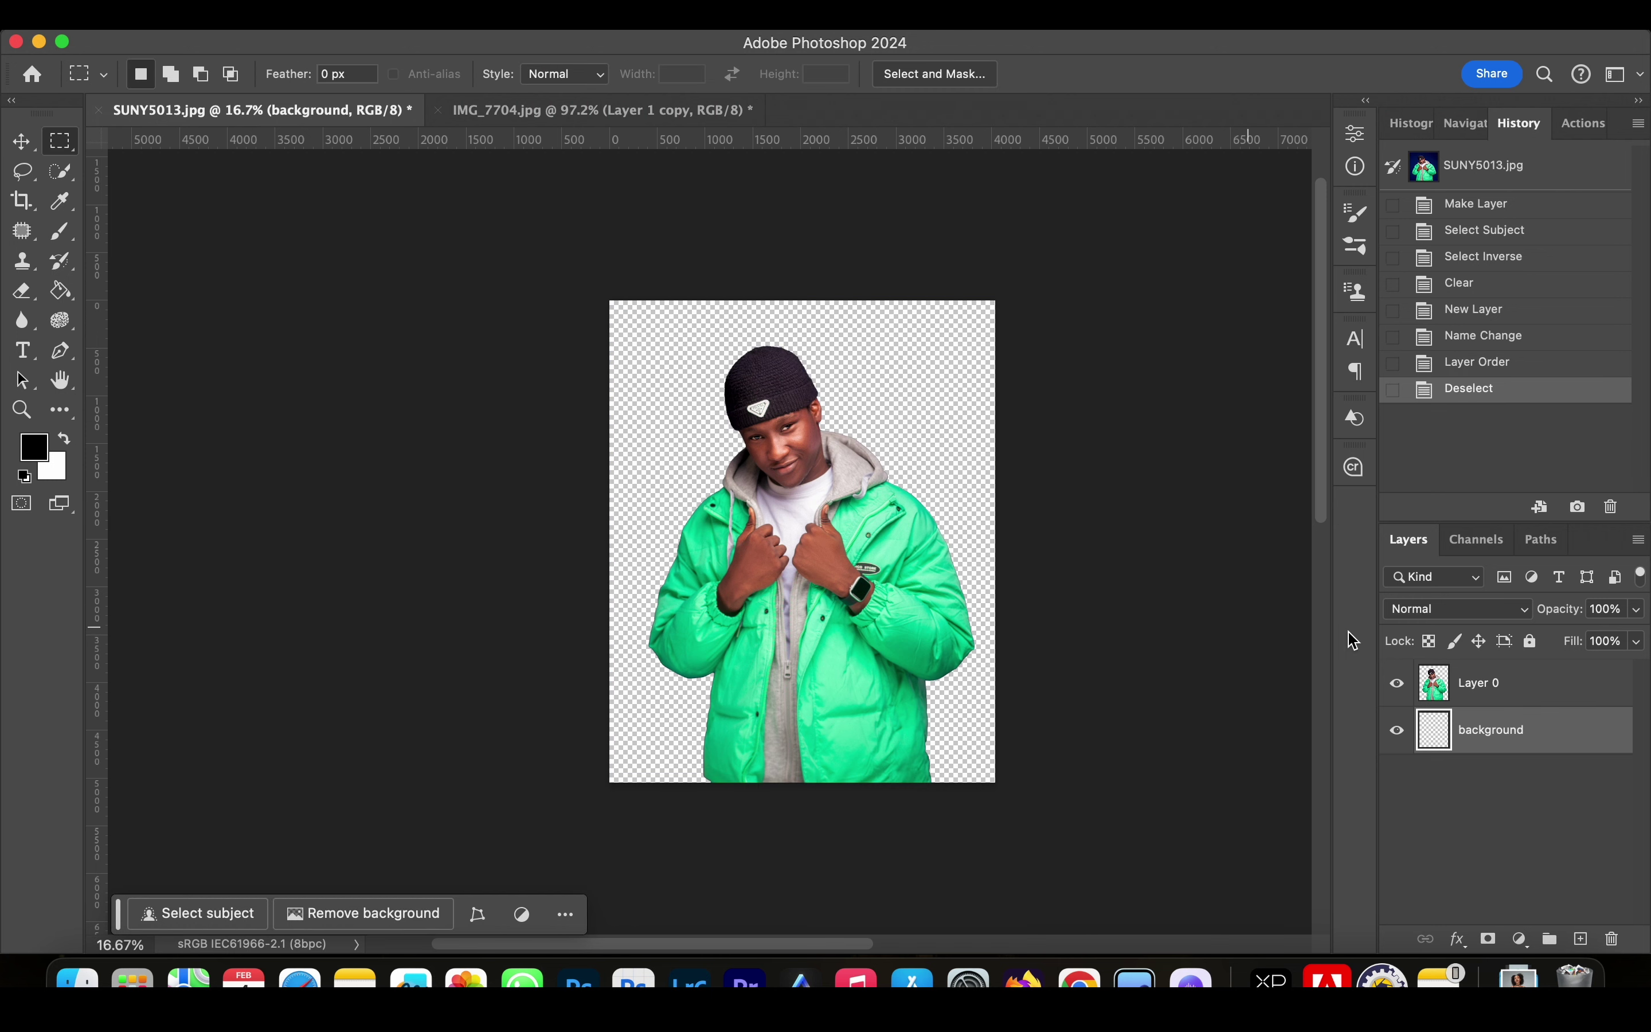
- Scale Layer 0's cut-out man to 73.29% and move him higher on the canvas
left_click(1552, 682)
left_click(22, 141)
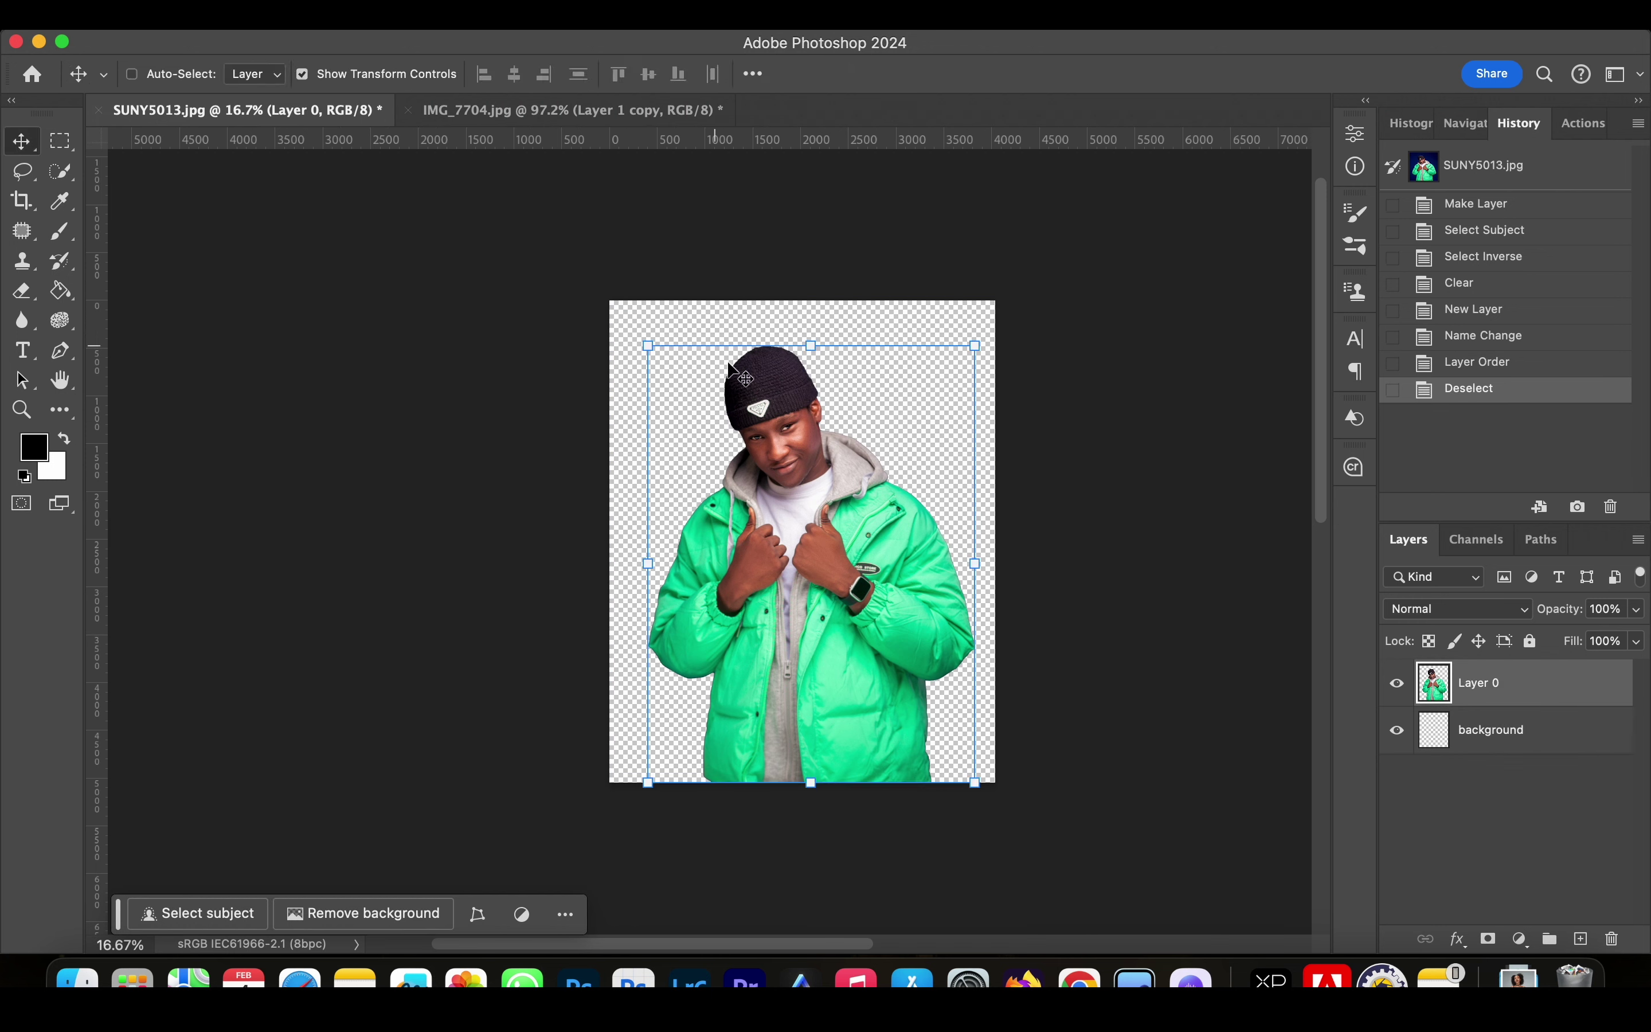
left_click_drag(645, 348, 785, 464)
left_click_drag(837, 567, 802, 528)
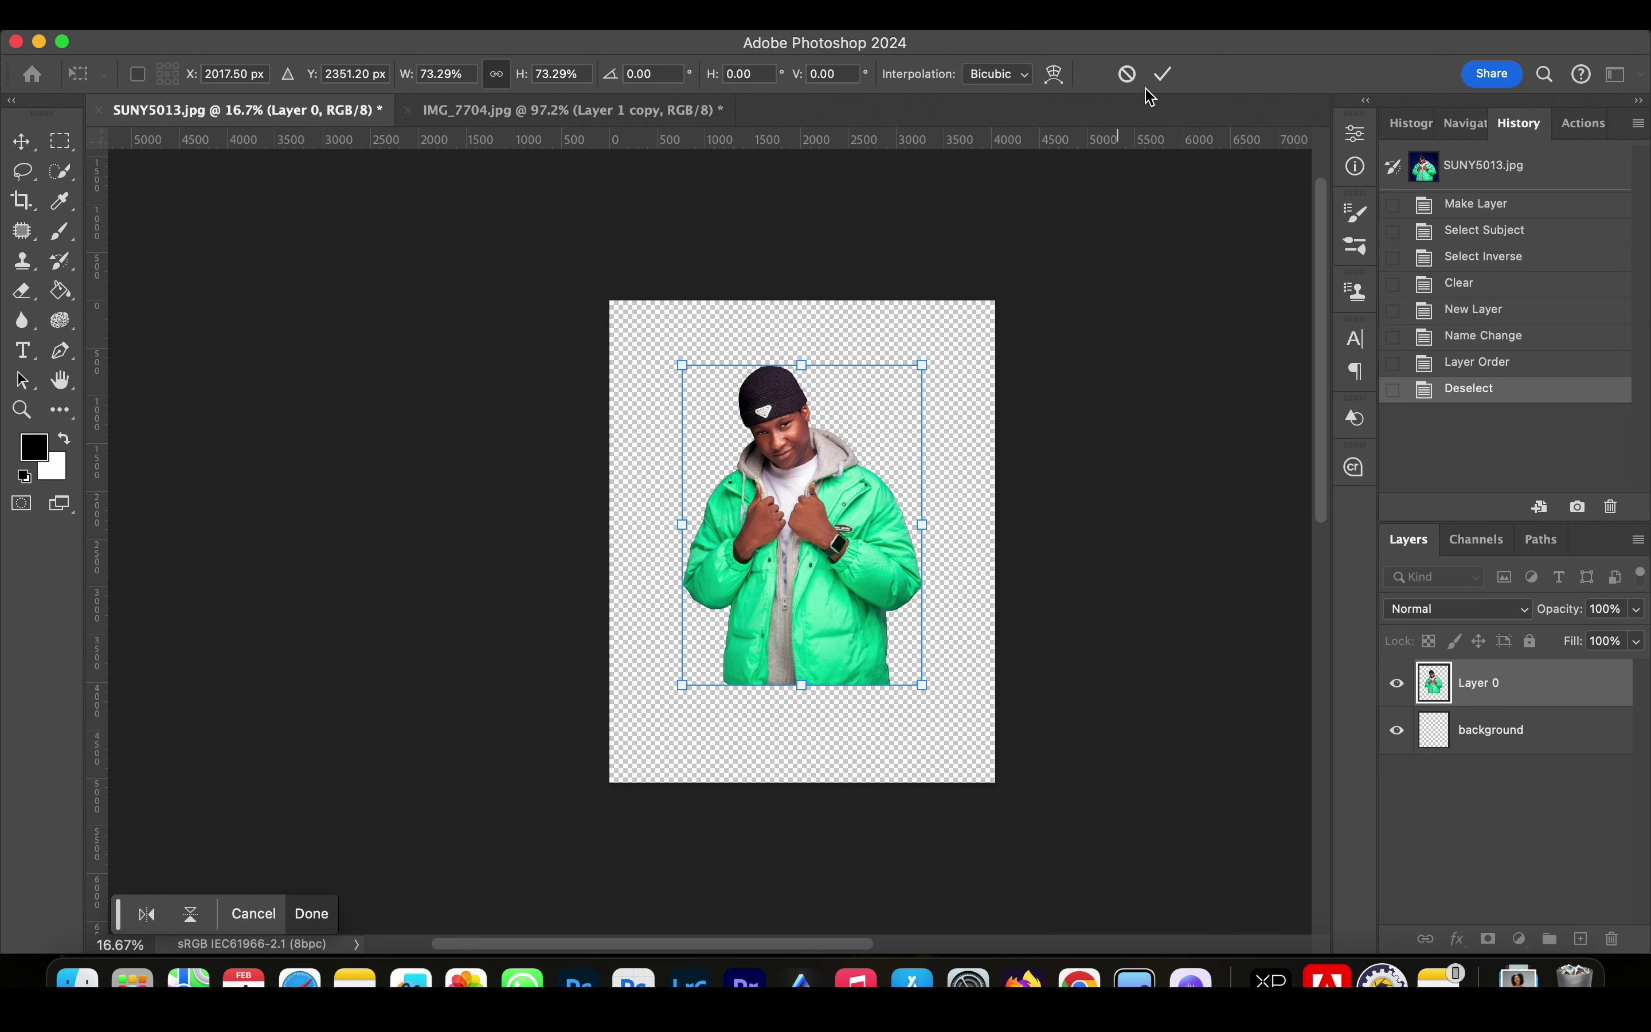
left_click(1163, 74)
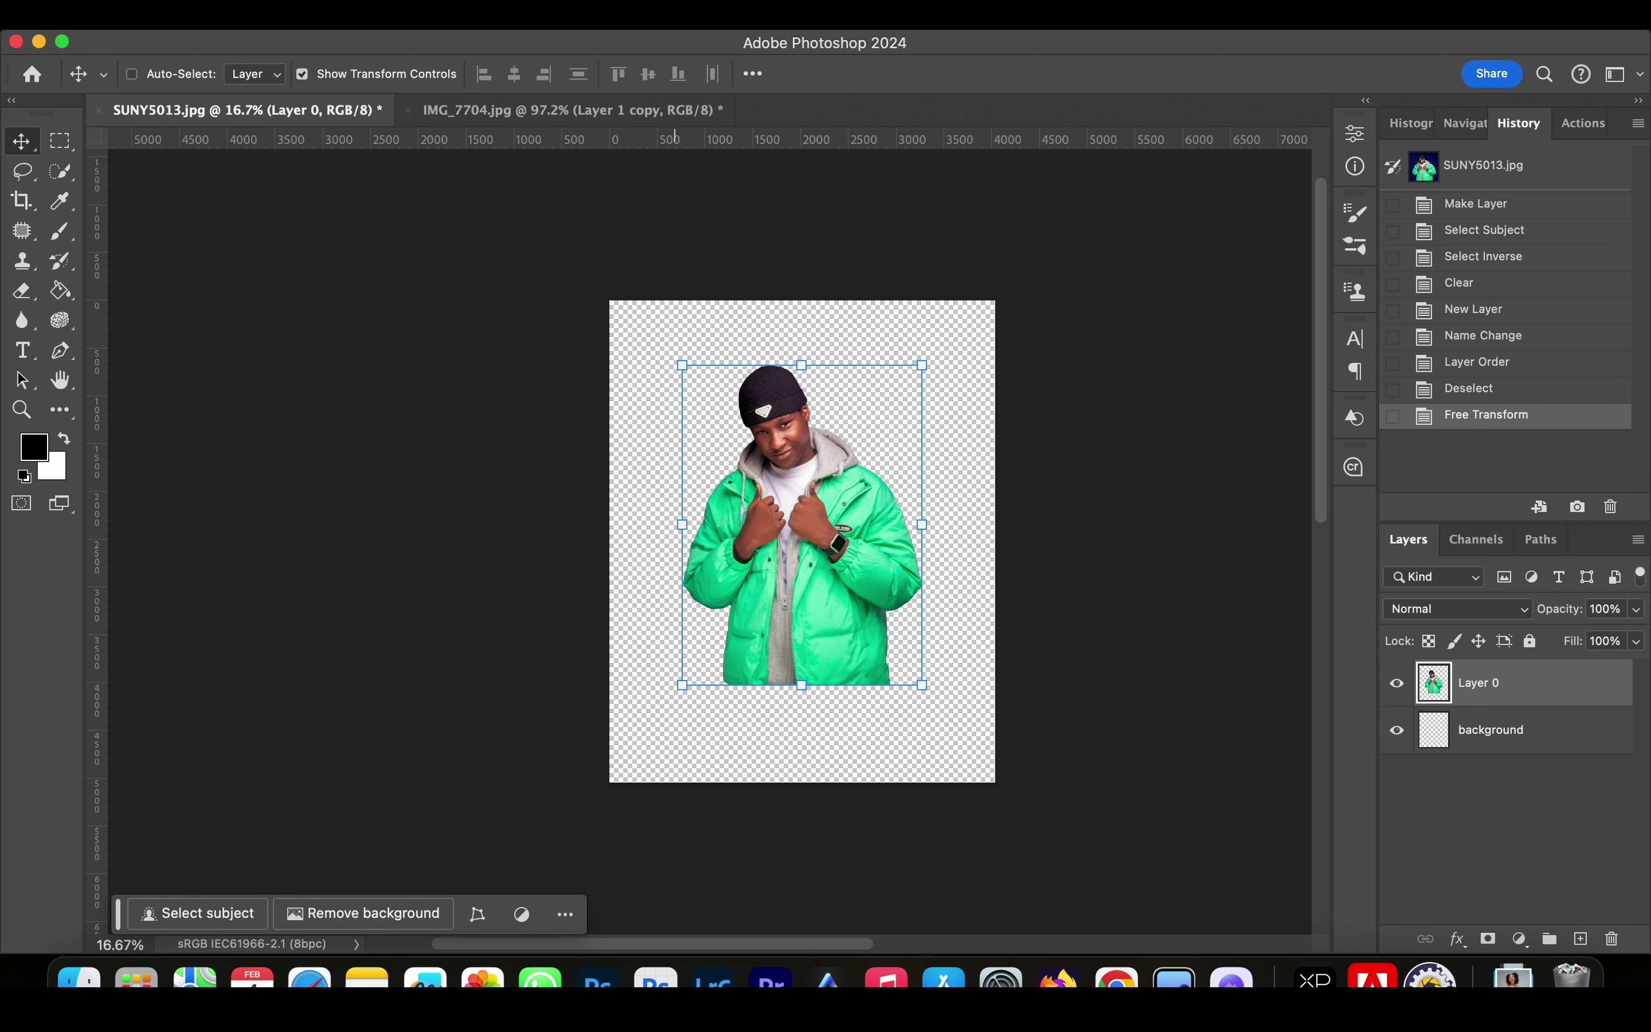
- Open Liquify on Layer 0 and set the brush size to 300 and density to 50
left_click(628, 31)
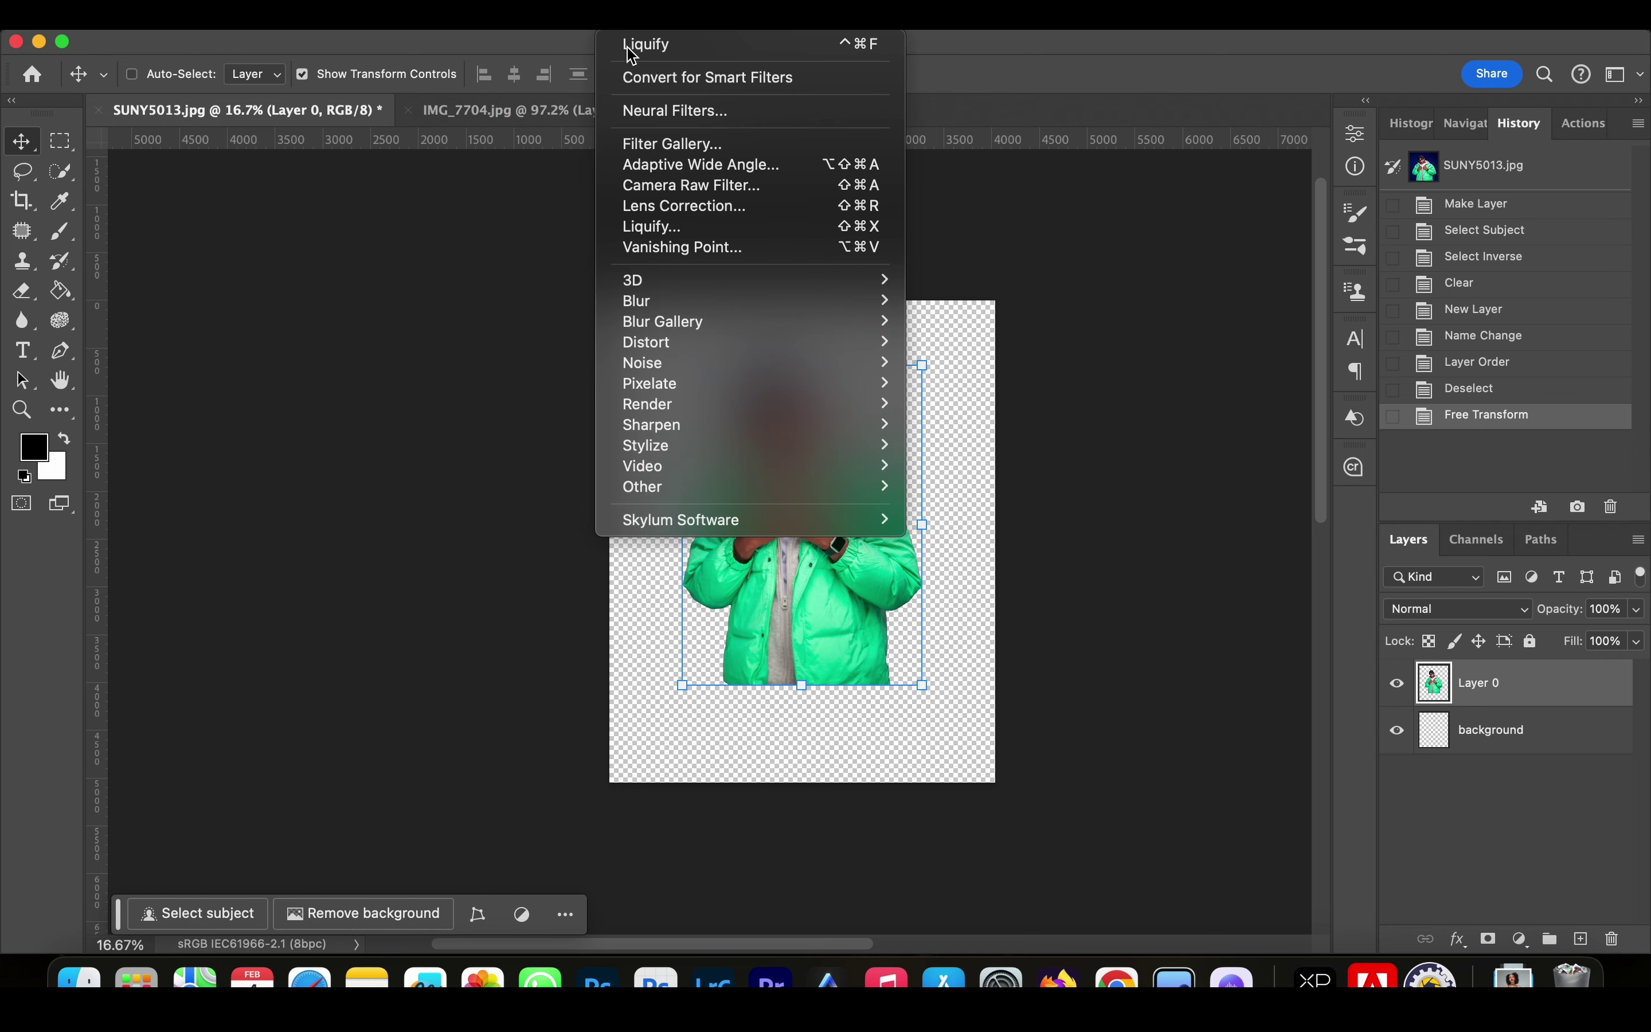
left_click(679, 229)
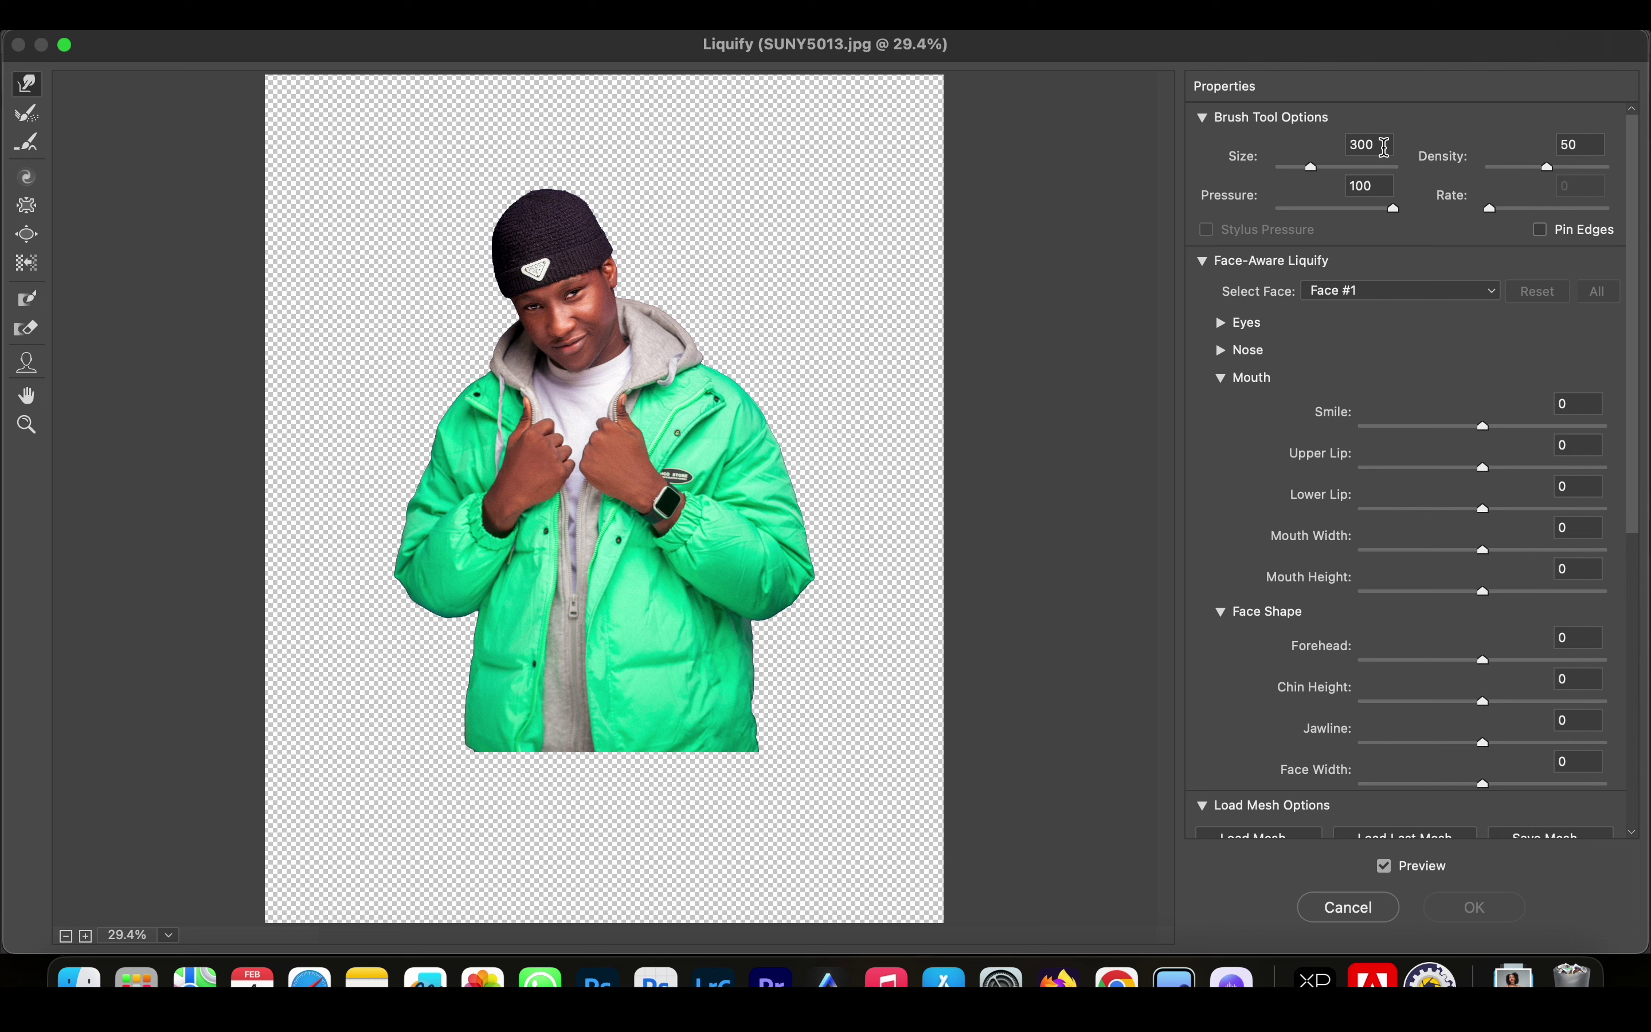
double_click(1367, 146)
left_click(1587, 145)
double_click(1587, 145)
- Pull the green jacket's lower hem into long dripping strands with Forward Warp strokes
left_click_drag(735, 735, 766, 855)
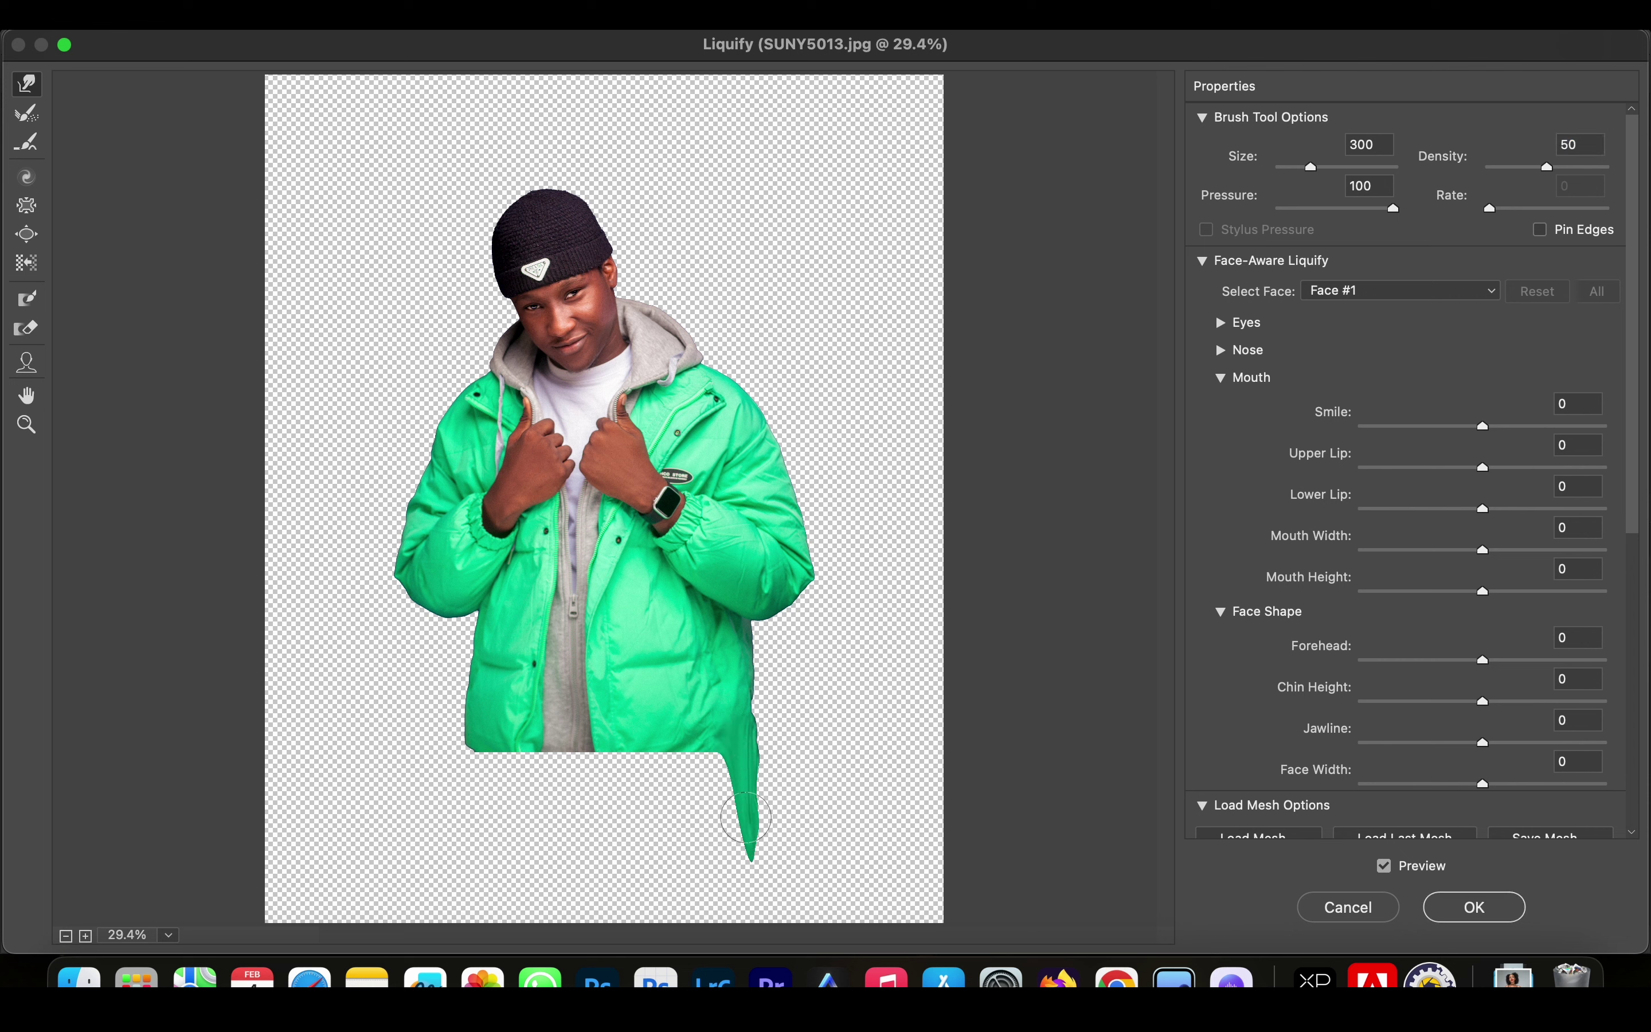
left_click_drag(698, 725, 699, 809)
mouse_move(664, 722)
left_mouse_down()
mouse_move(654, 801)
mouse_move(618, 755)
mouse_move(614, 847)
left_mouse_up()
mouse_move(571, 766)
left_mouse_down()
mouse_move(572, 792)
mouse_move(520, 791)
mouse_move(515, 815)
left_mouse_up()
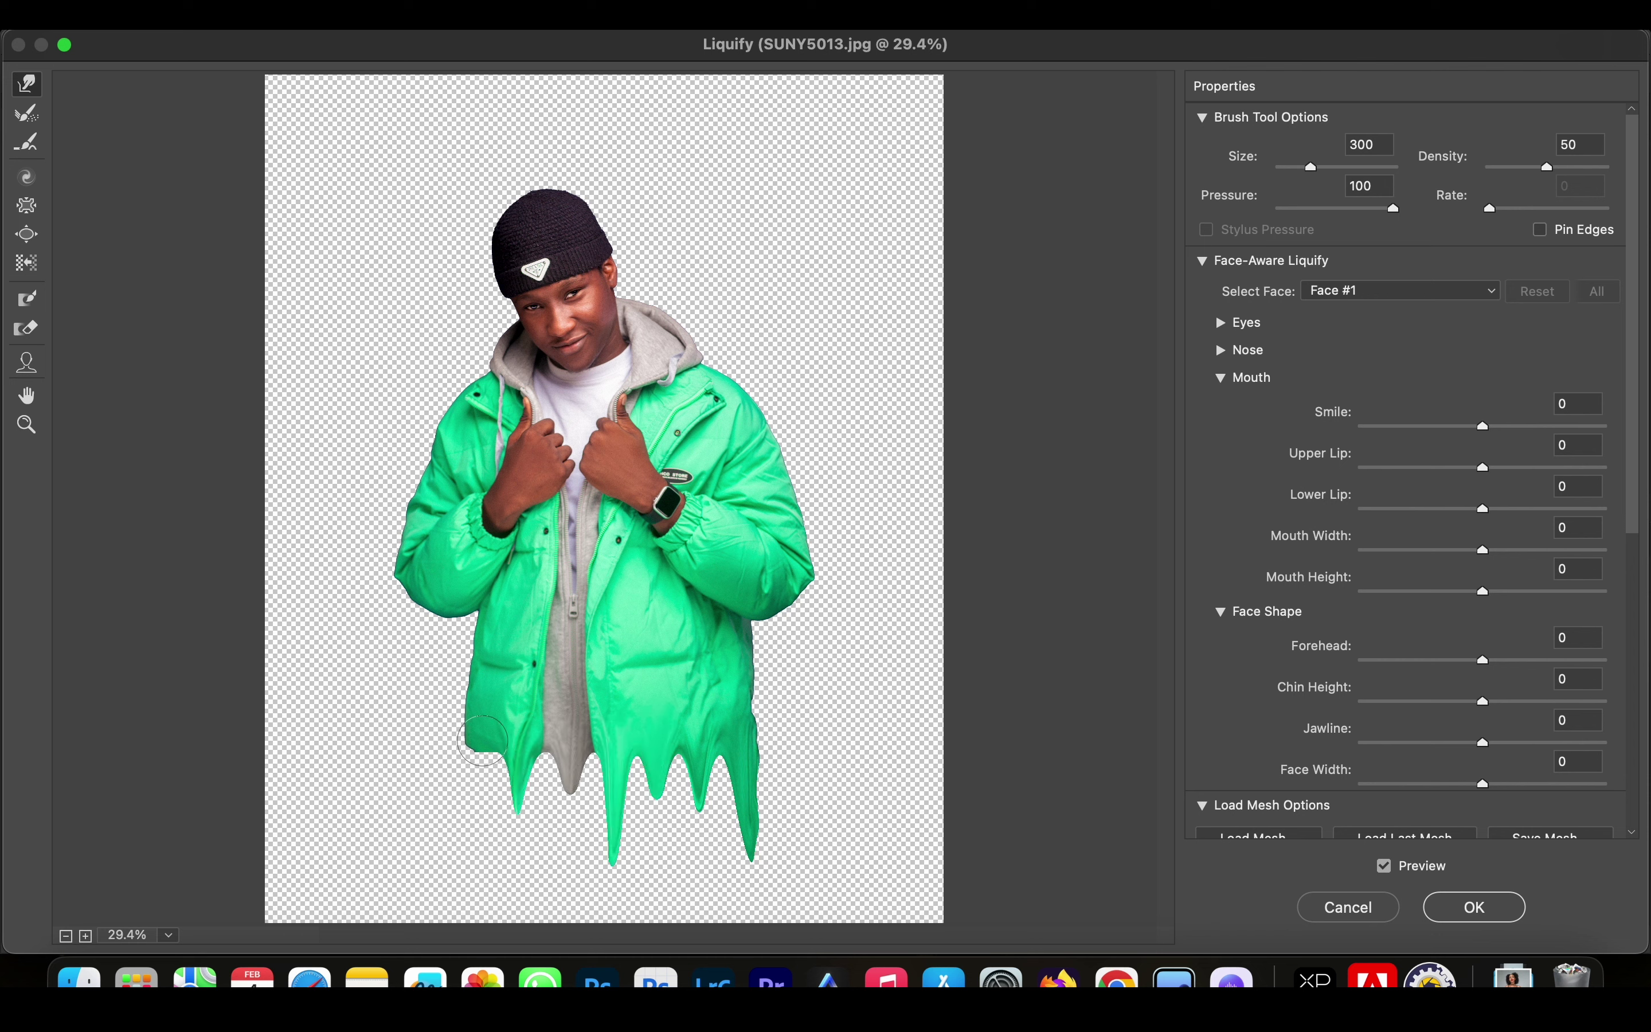
left_click_drag(466, 731, 452, 861)
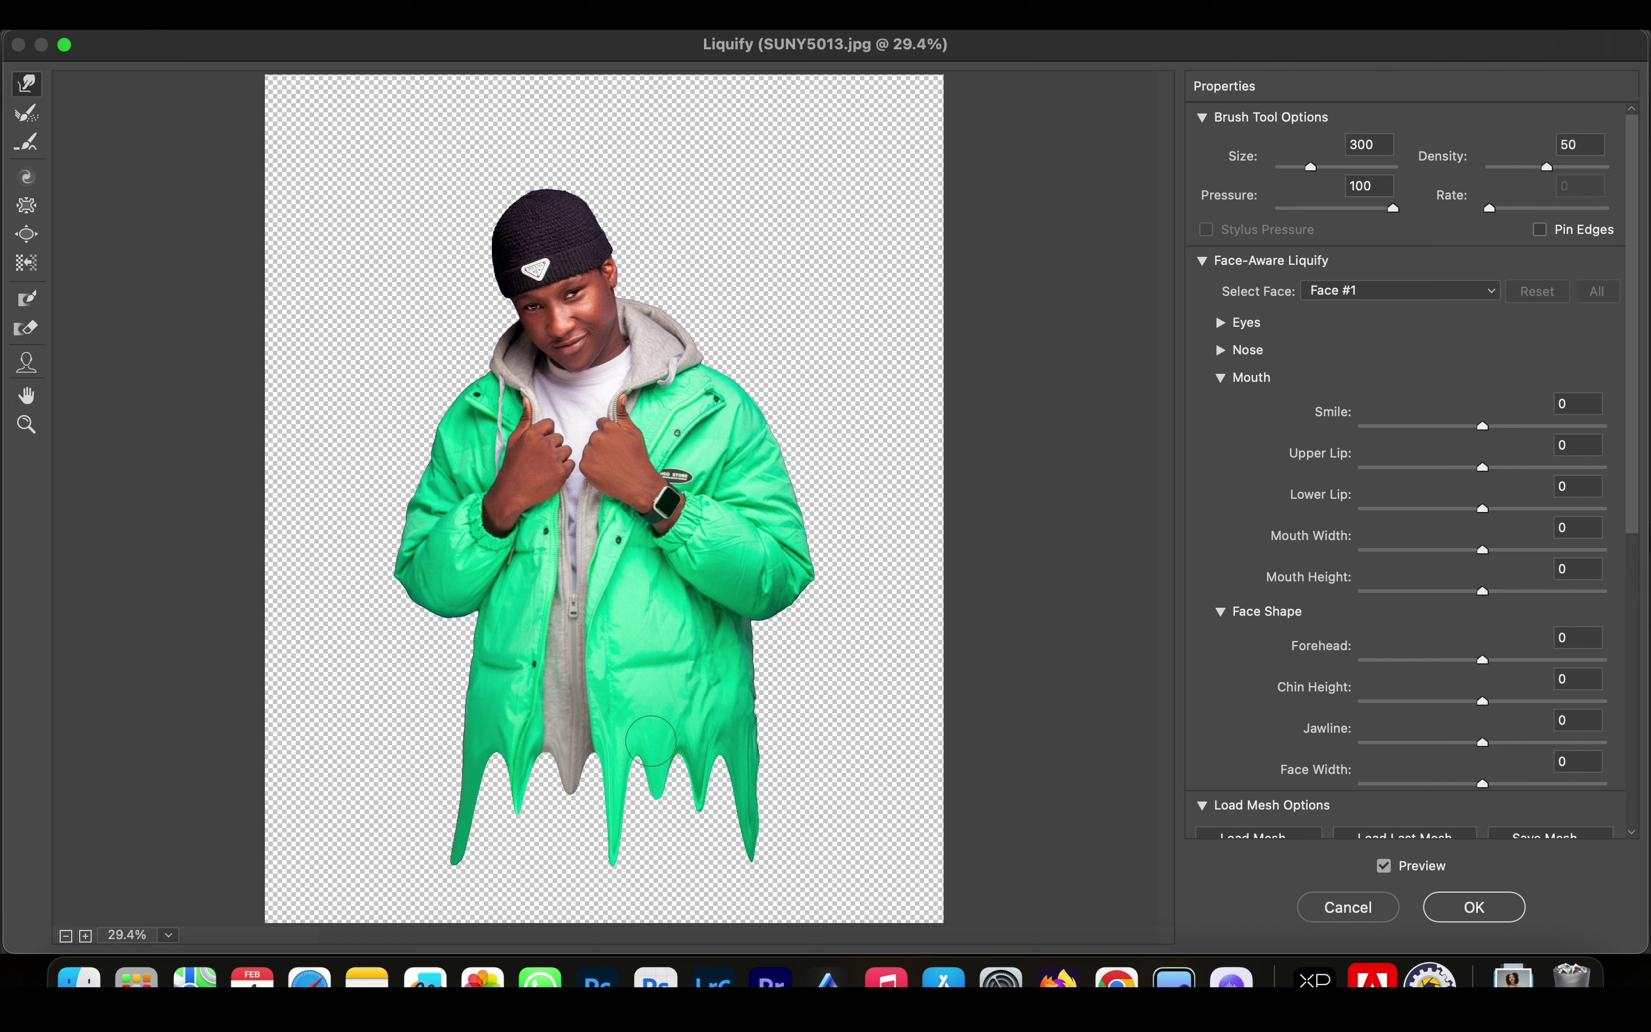
left_click_drag(607, 840, 600, 870)
left_click_drag(512, 785, 515, 823)
left_click_drag(692, 797, 697, 828)
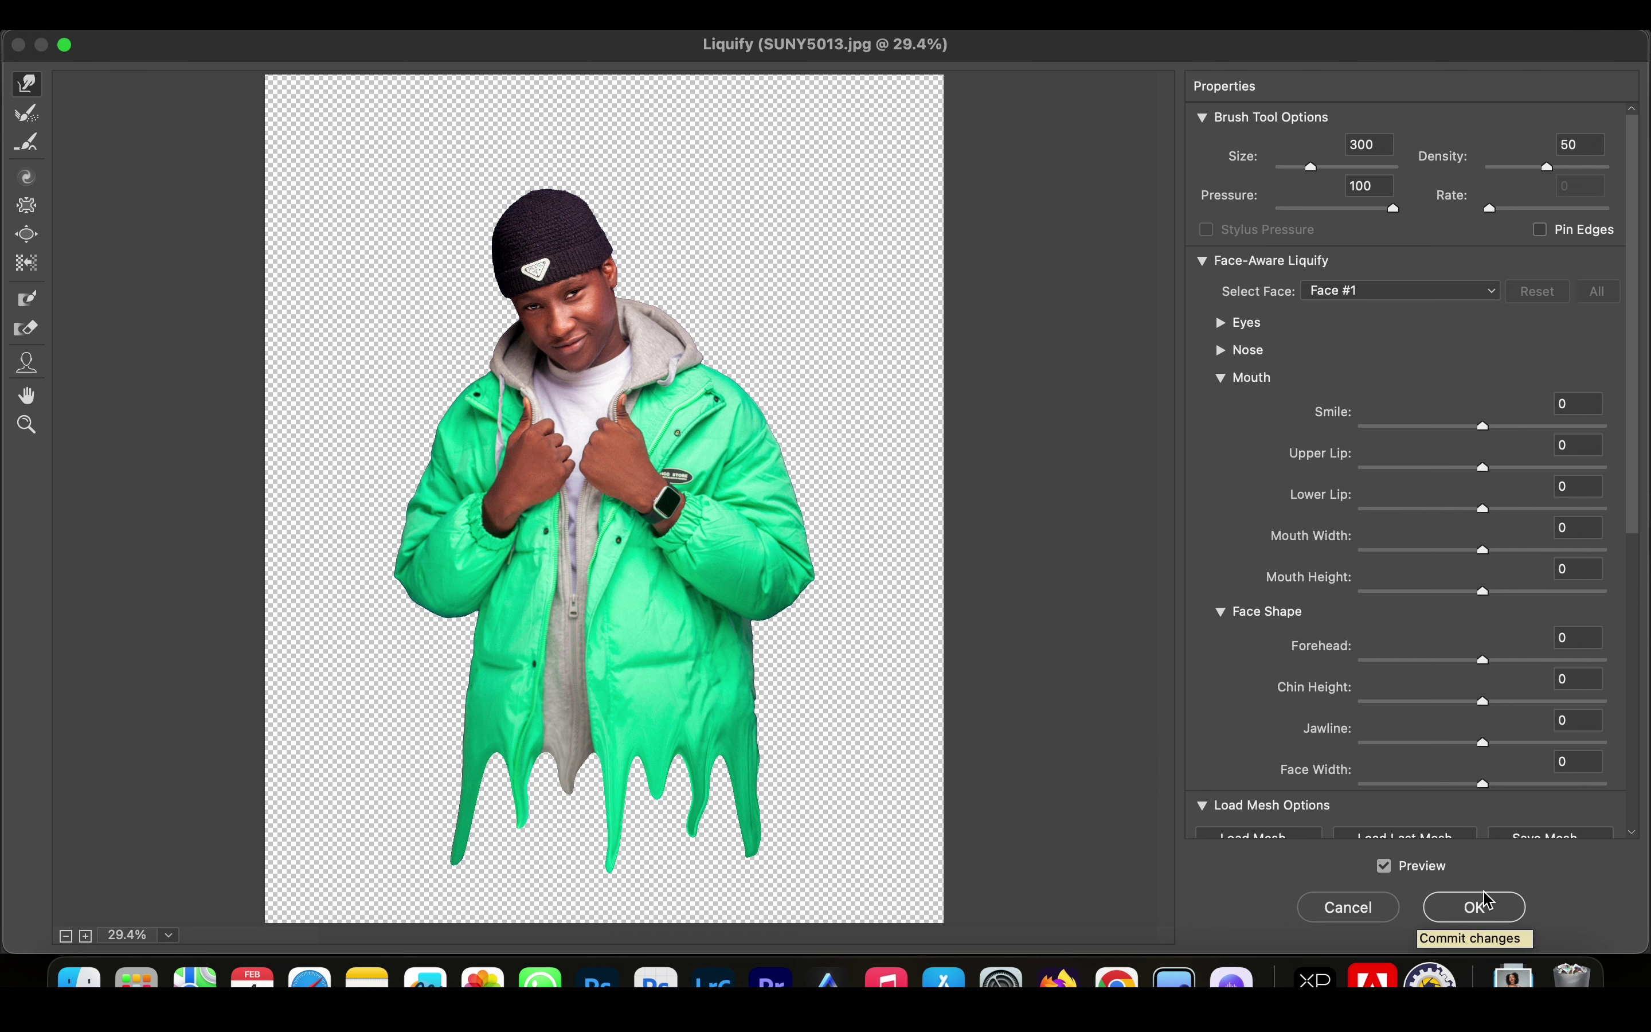
- Apply the Liquify drips and duplicate the dripping figure as Layer 0 copy
left_click(1475, 907)
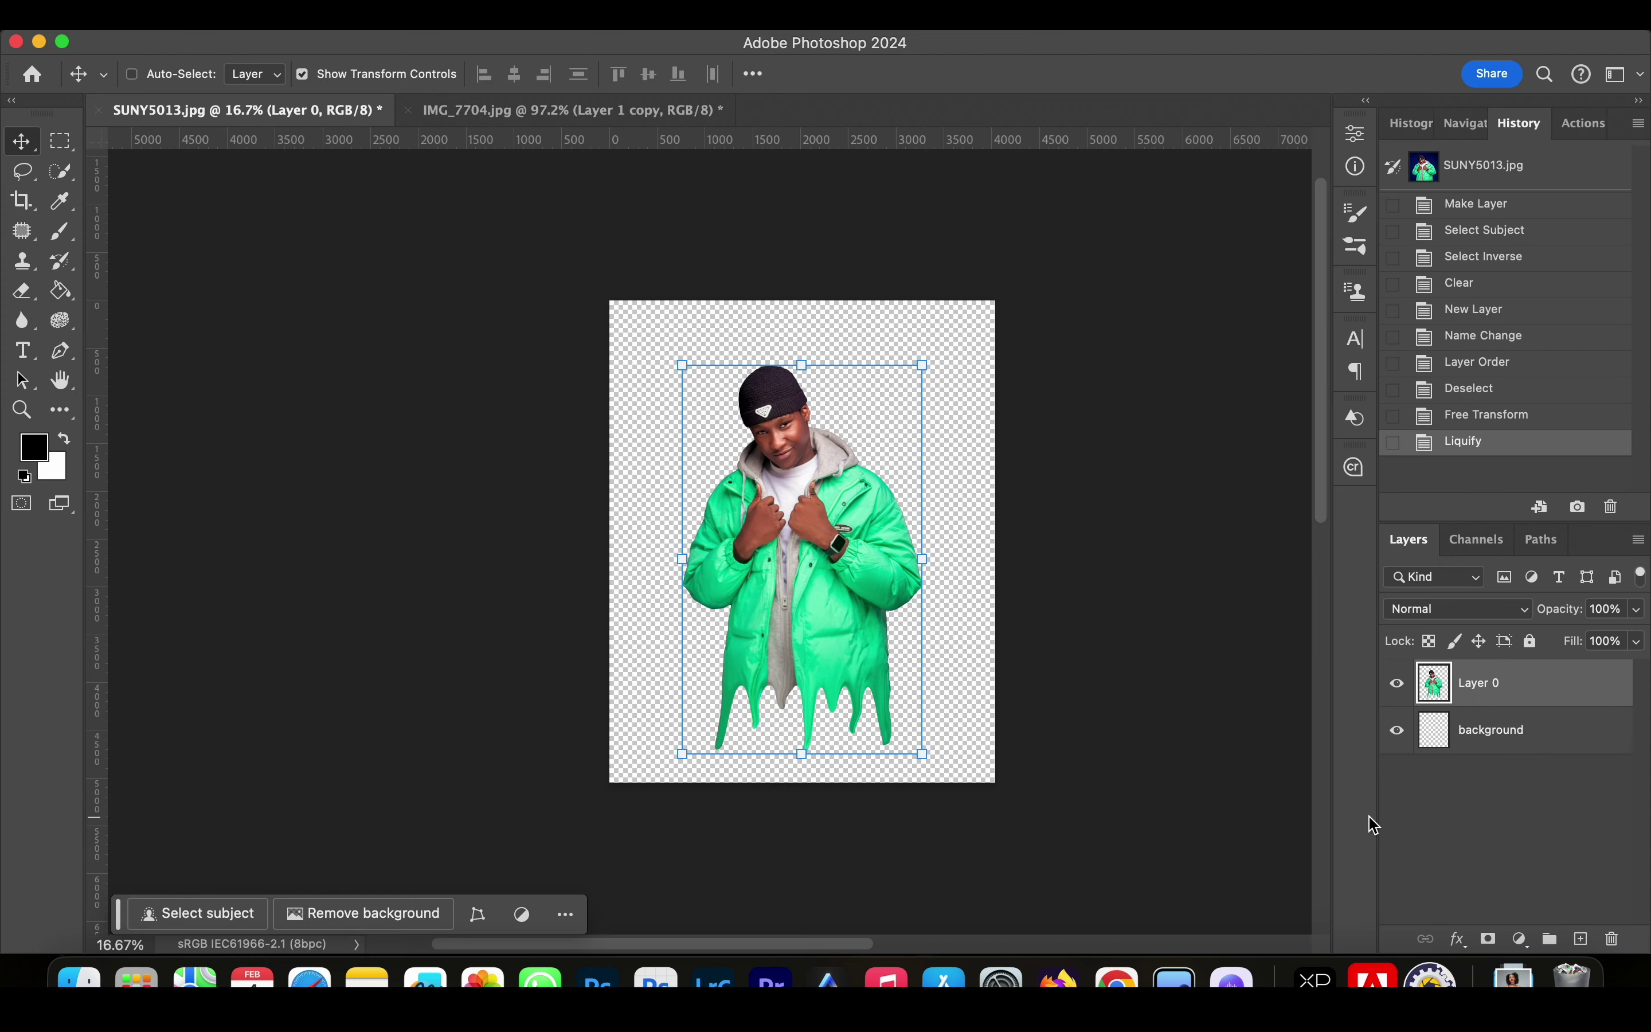
key("super+j")
scroll(824, 537, "down", 1)
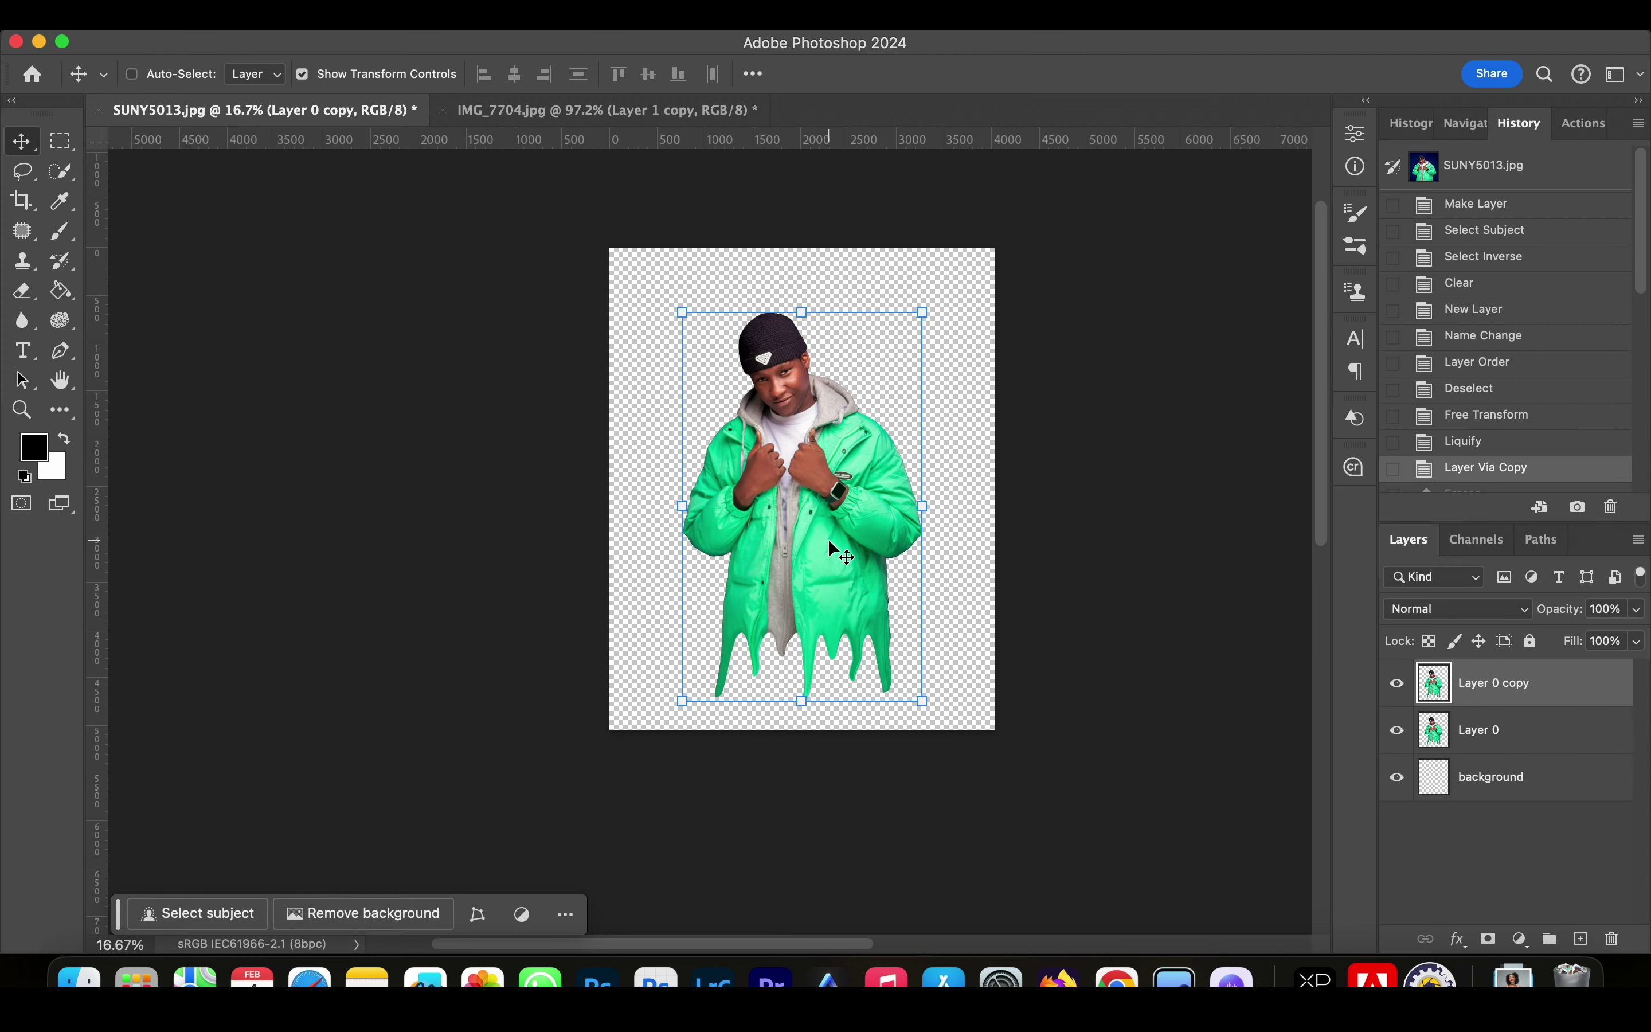
right_click(831, 546)
left_click(931, 509)
- Flip Layer 0 copy horizontally and move it below Layer 0
key("super+t")
right_click(903, 512)
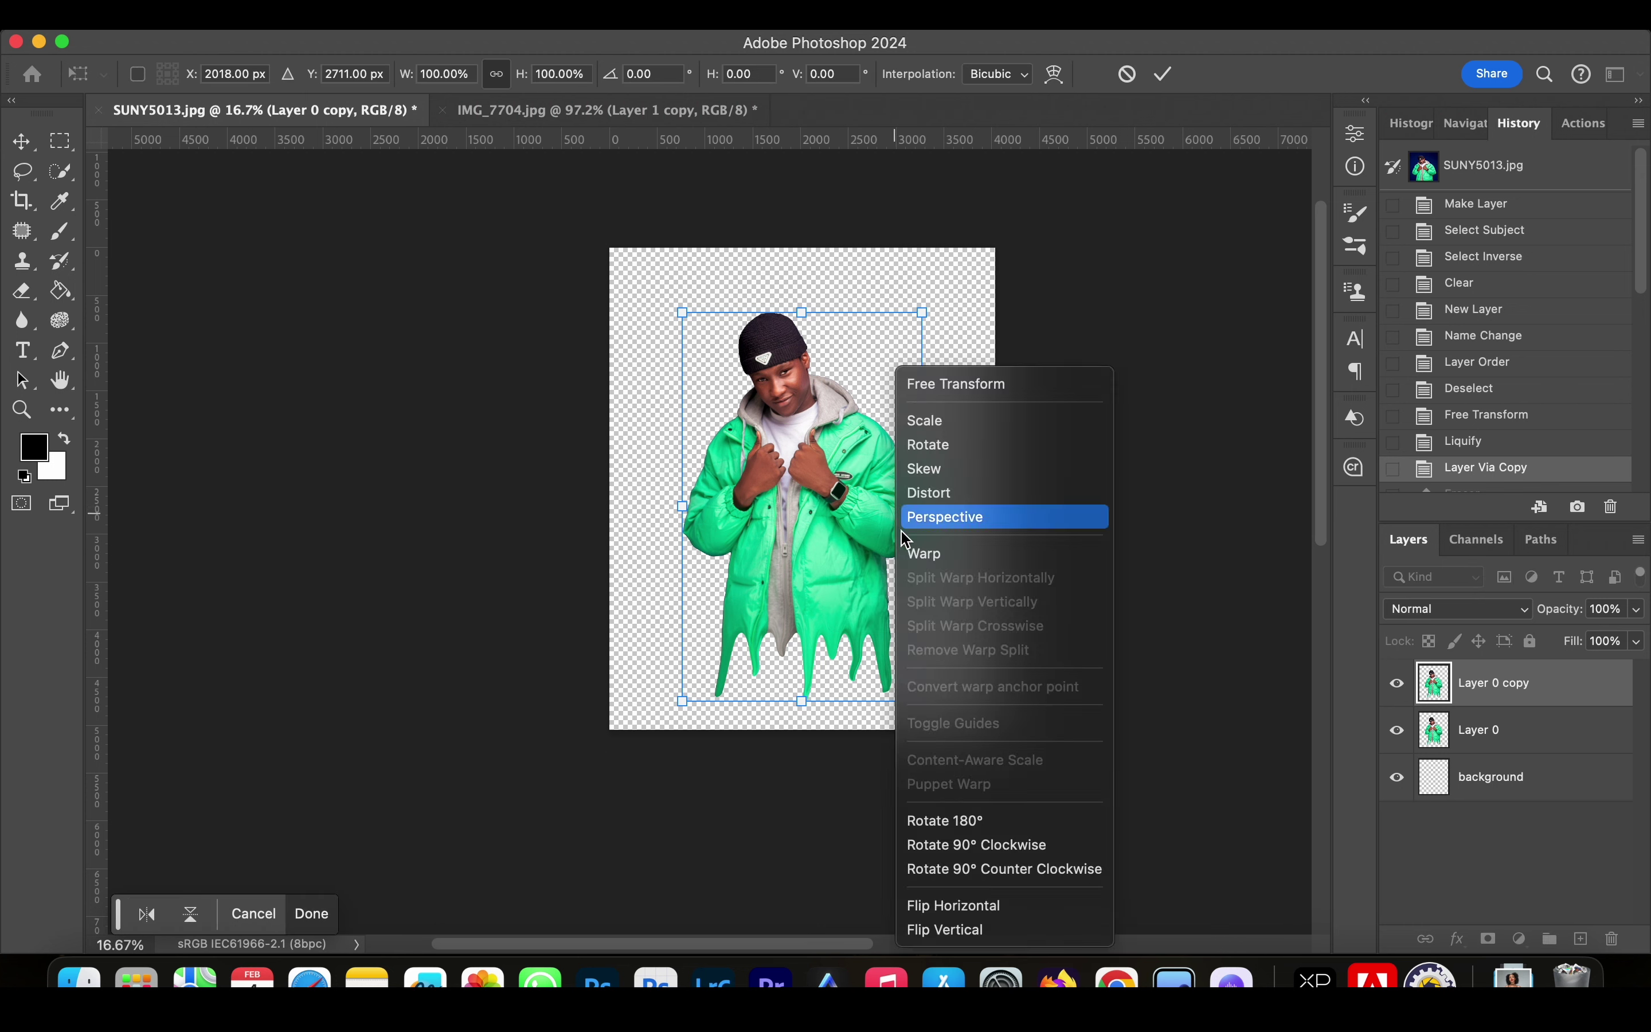
left_click(956, 906)
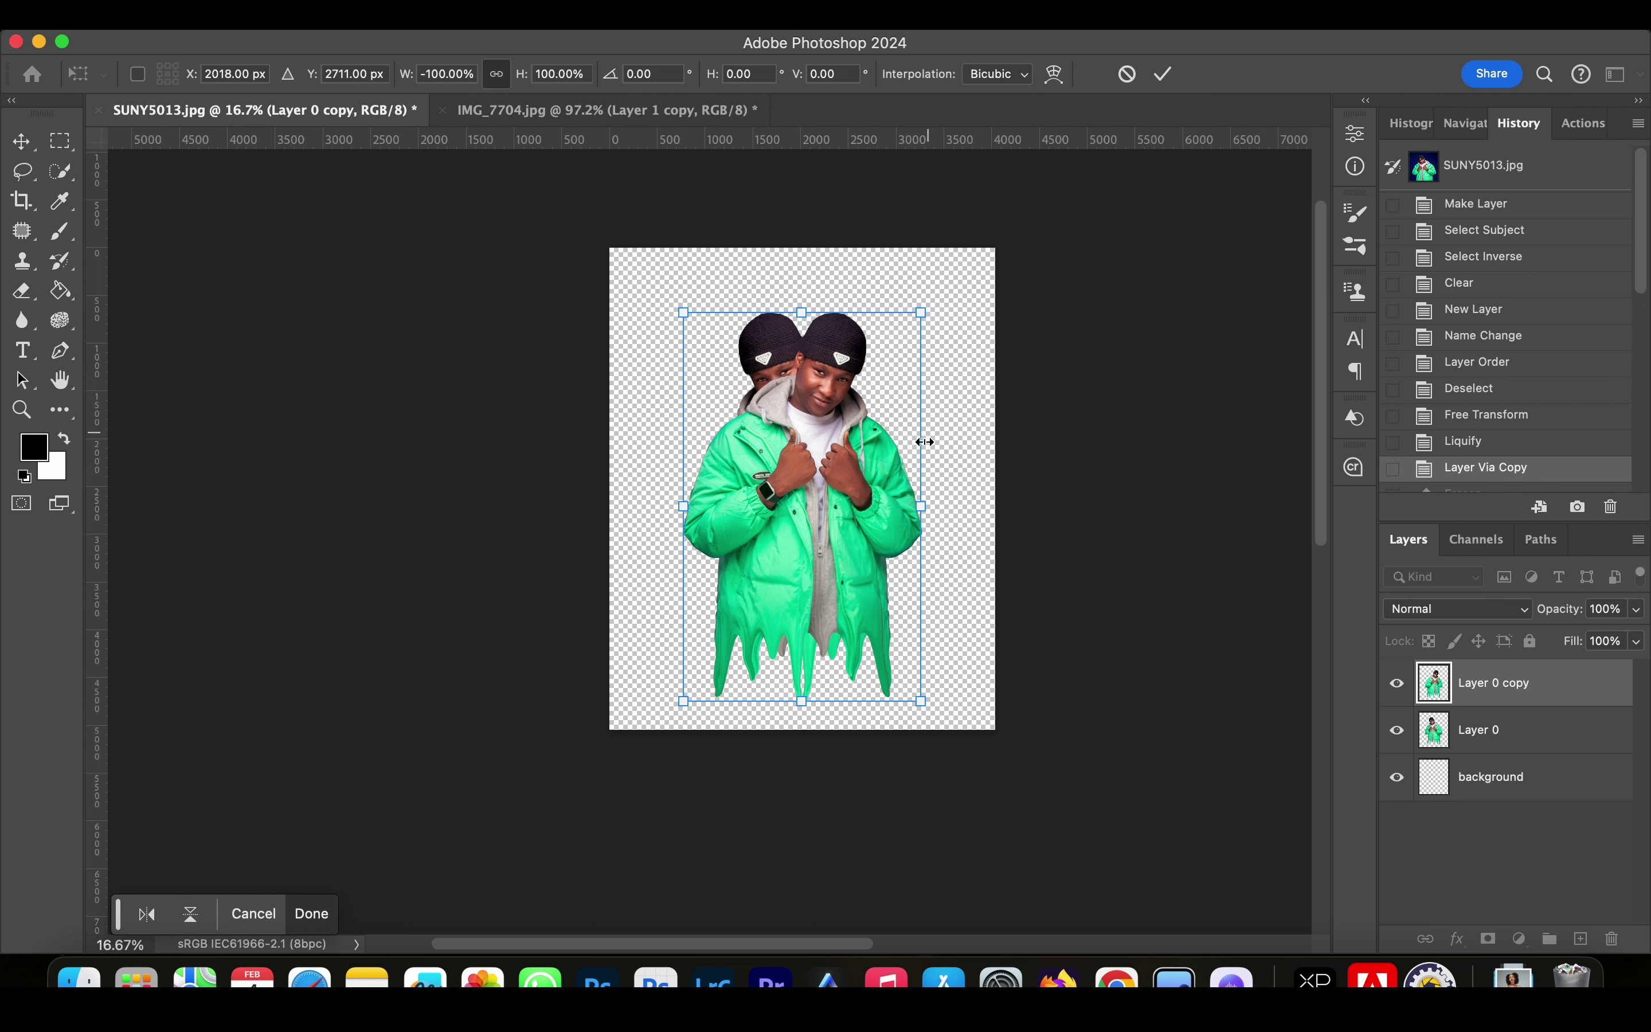
left_click(1496, 702)
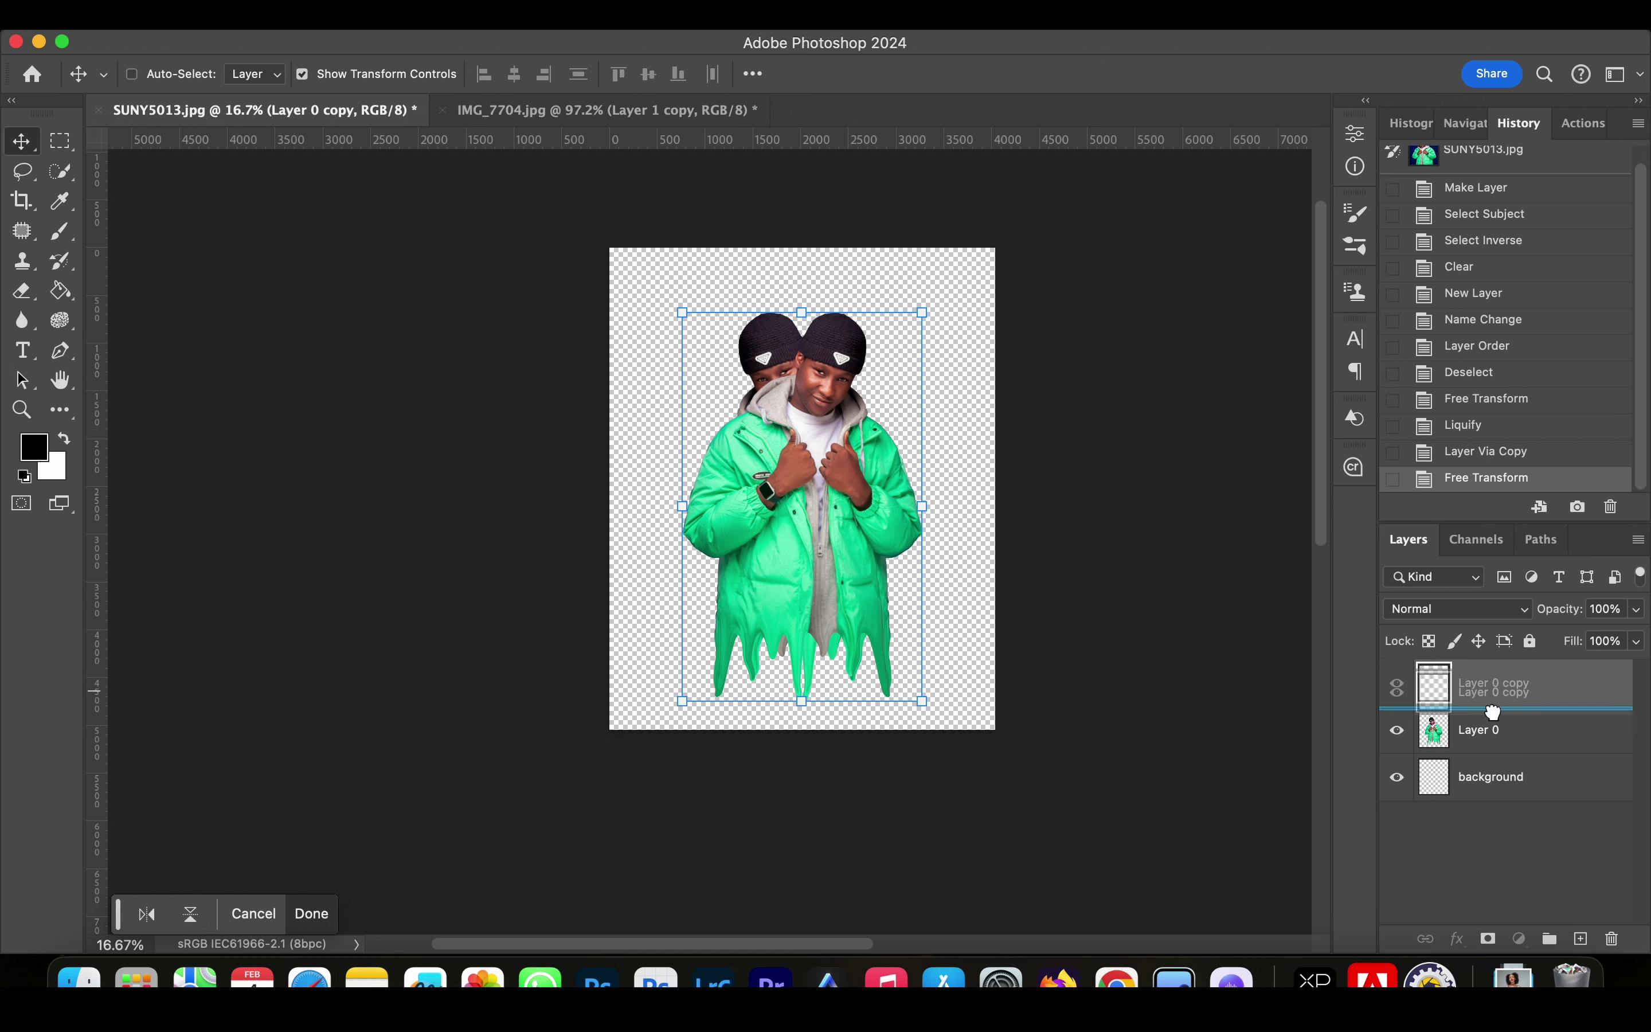
left_click_drag(1496, 701, 1414, 749)
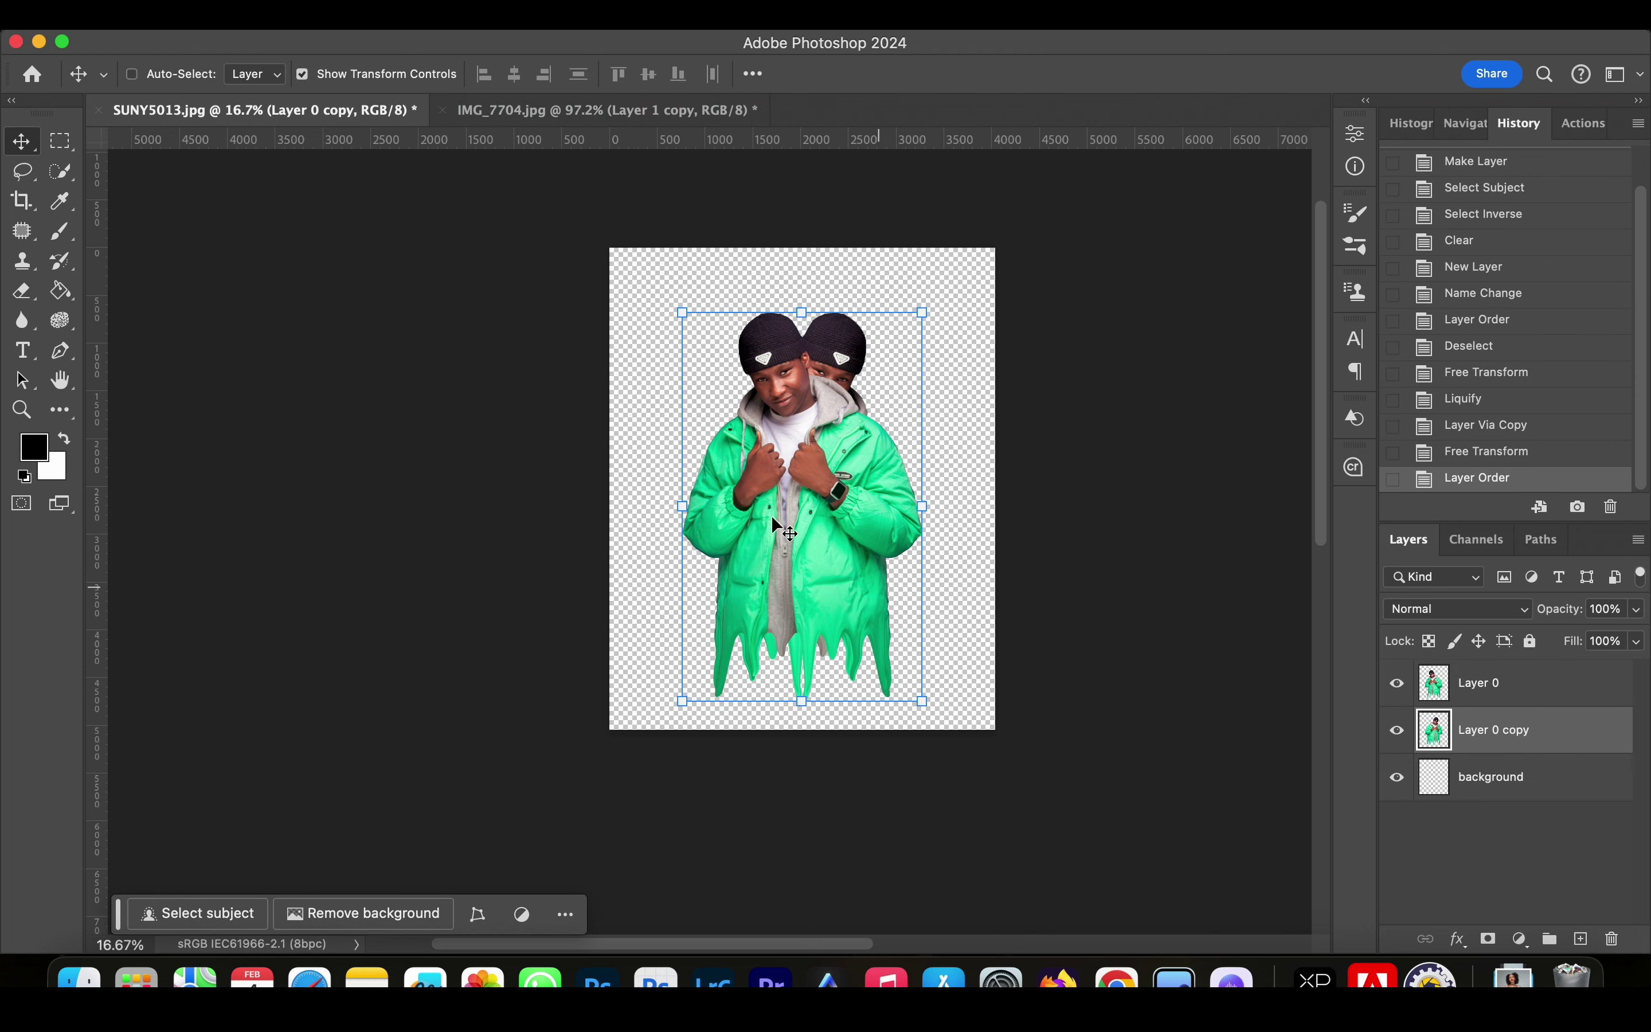
- Erase the flipped copy's head and upper body with a 1040 px eraser, keeping only its drips
left_click(26, 292)
right_click(894, 346)
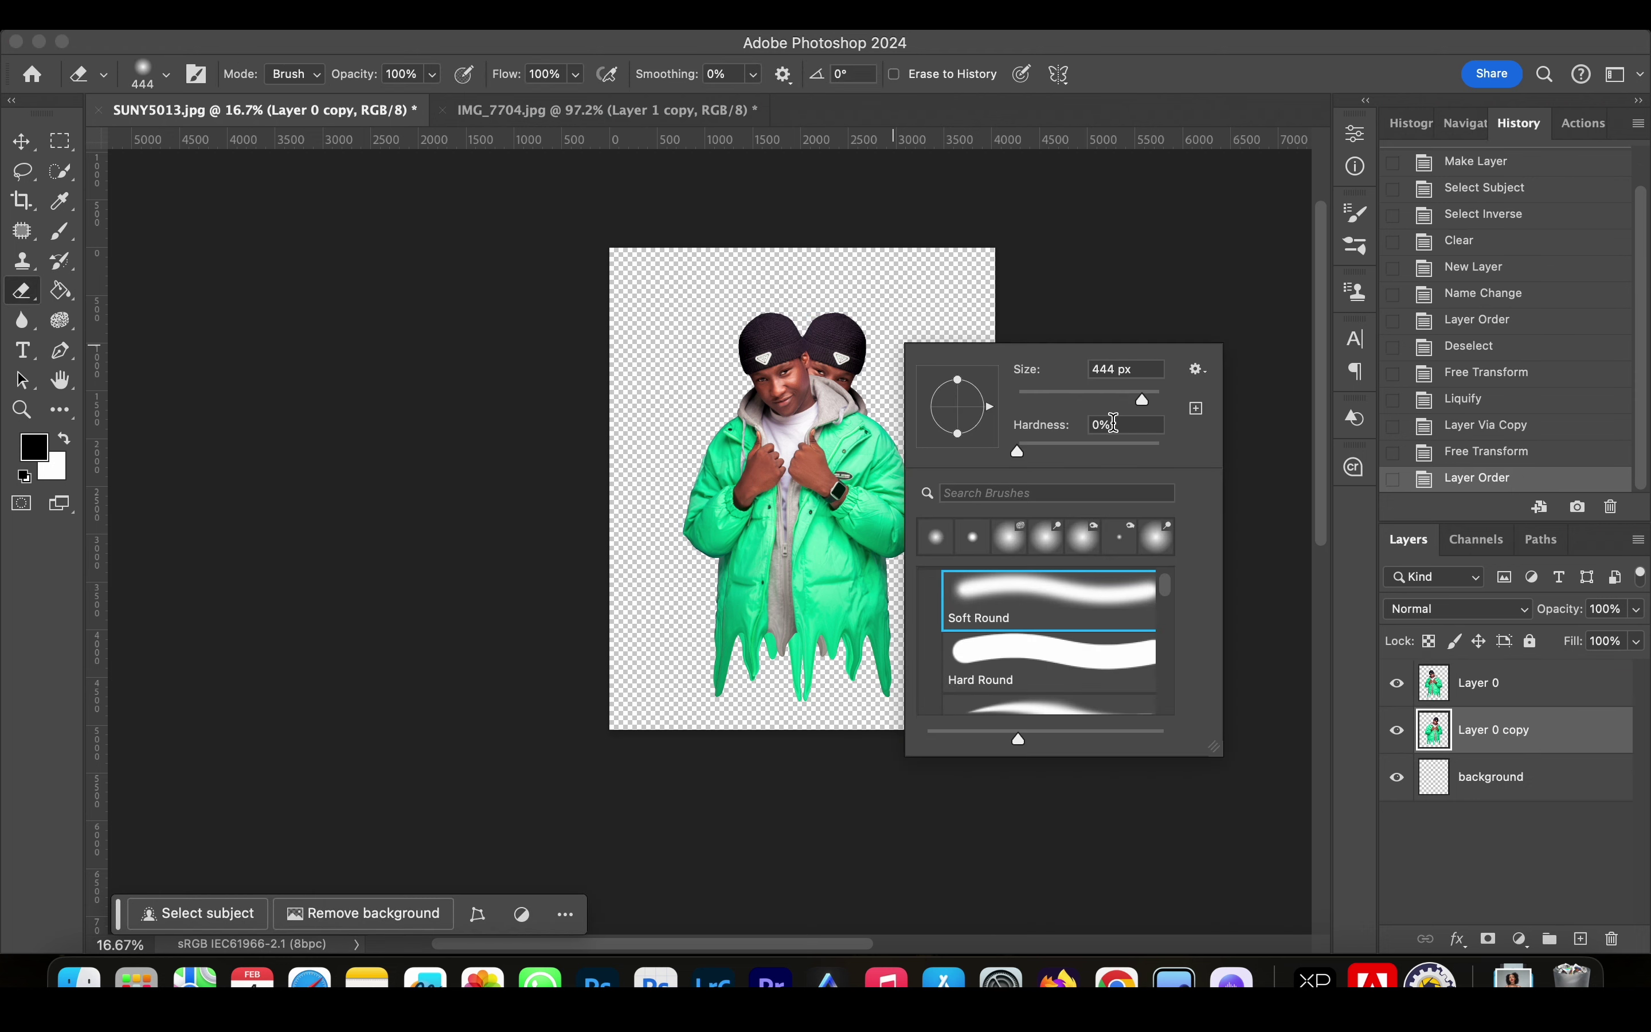
left_click_drag(1145, 405, 1159, 405)
mouse_move(836, 341)
left_mouse_down()
mouse_move(785, 436)
mouse_move(656, 487)
mouse_move(832, 499)
mouse_move(921, 539)
left_mouse_up()
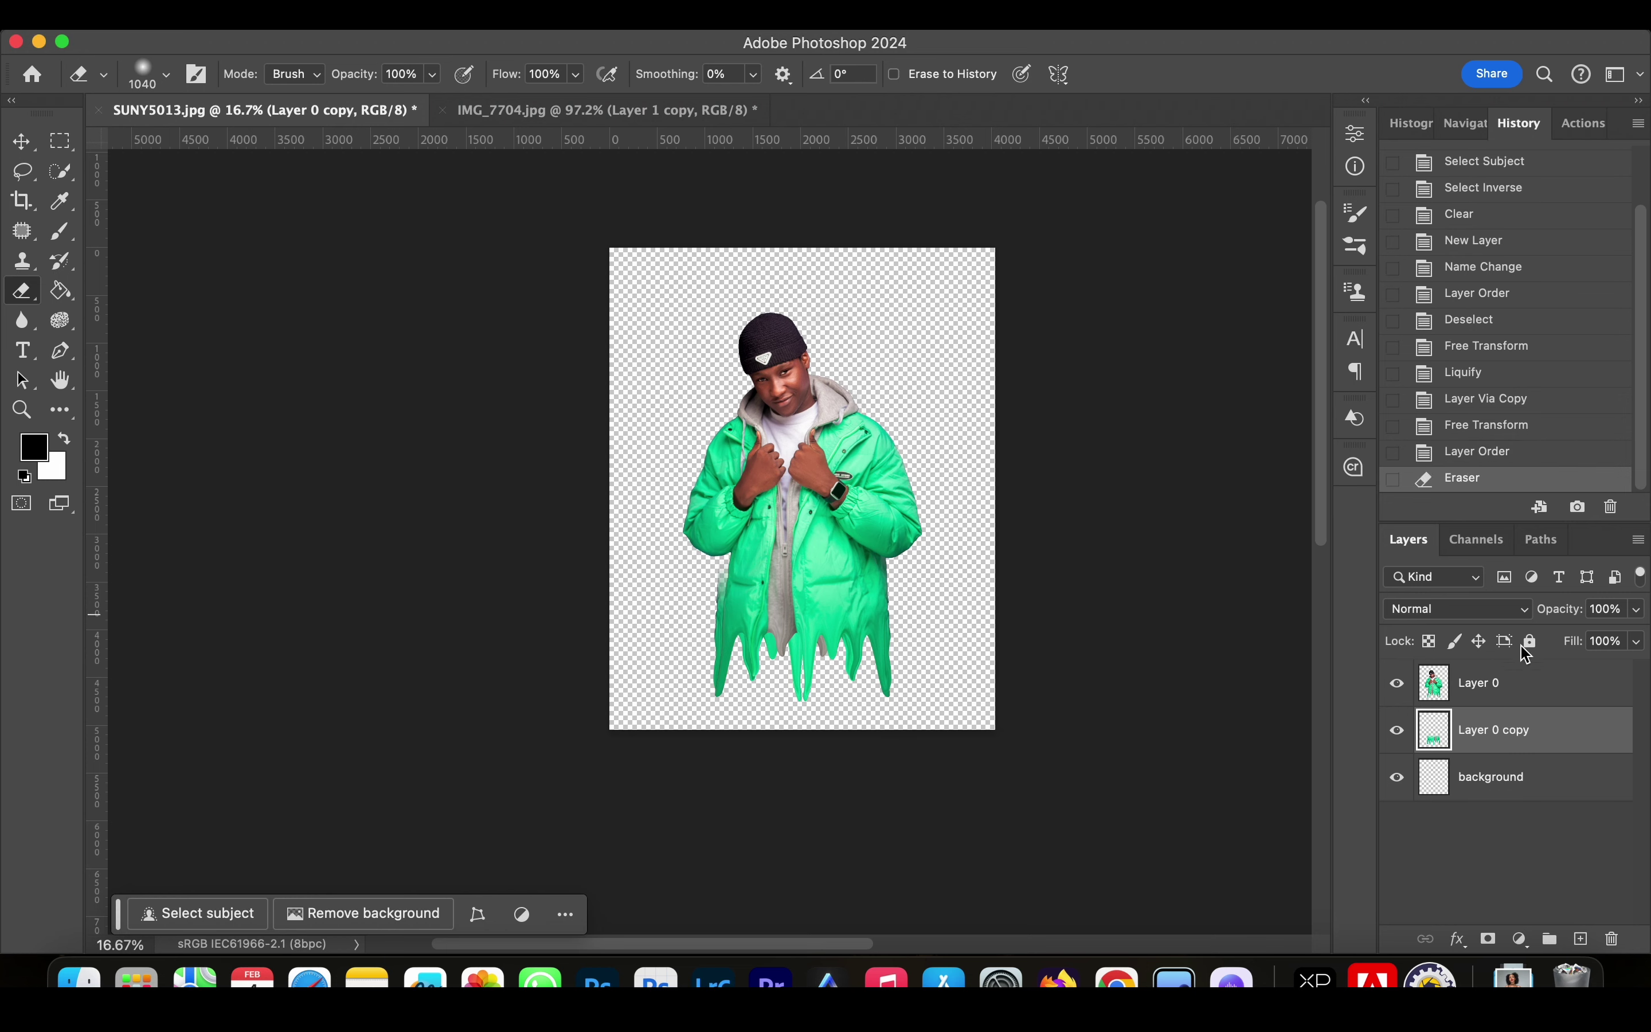
left_click(1391, 684)
left_click_drag(723, 546, 990, 548)
left_click(1397, 682)
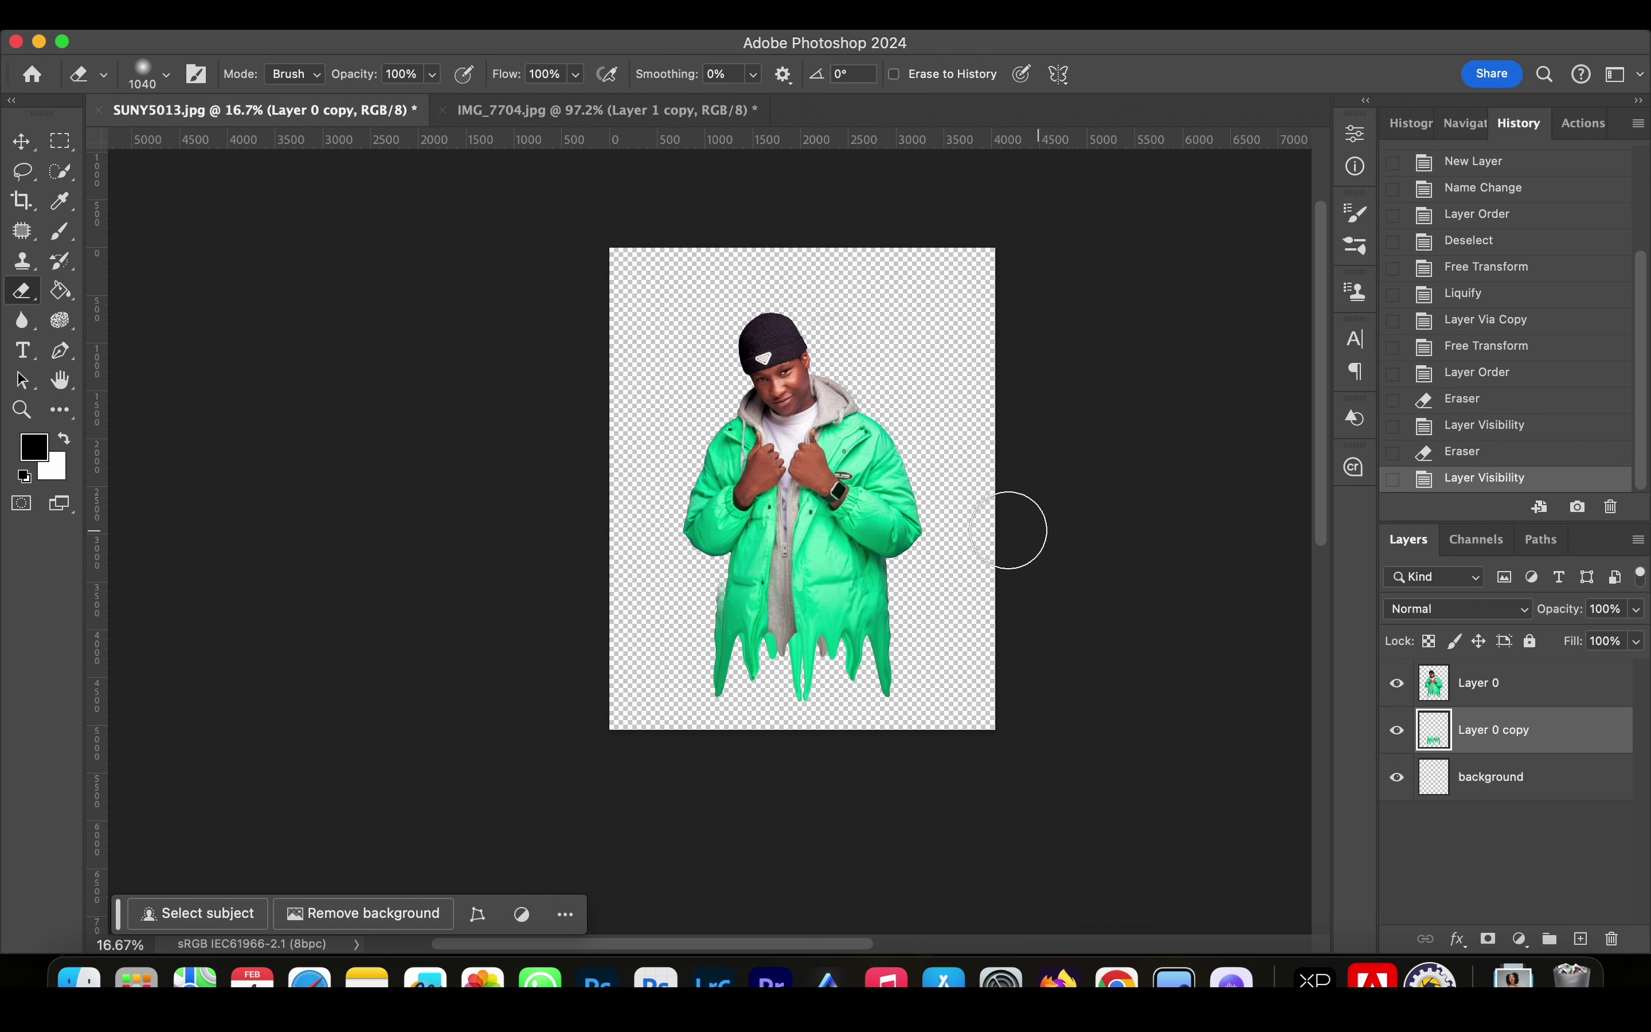
- Scale the back drip copy to 91.49% and nudge it lower behind the figure
left_click(18, 147)
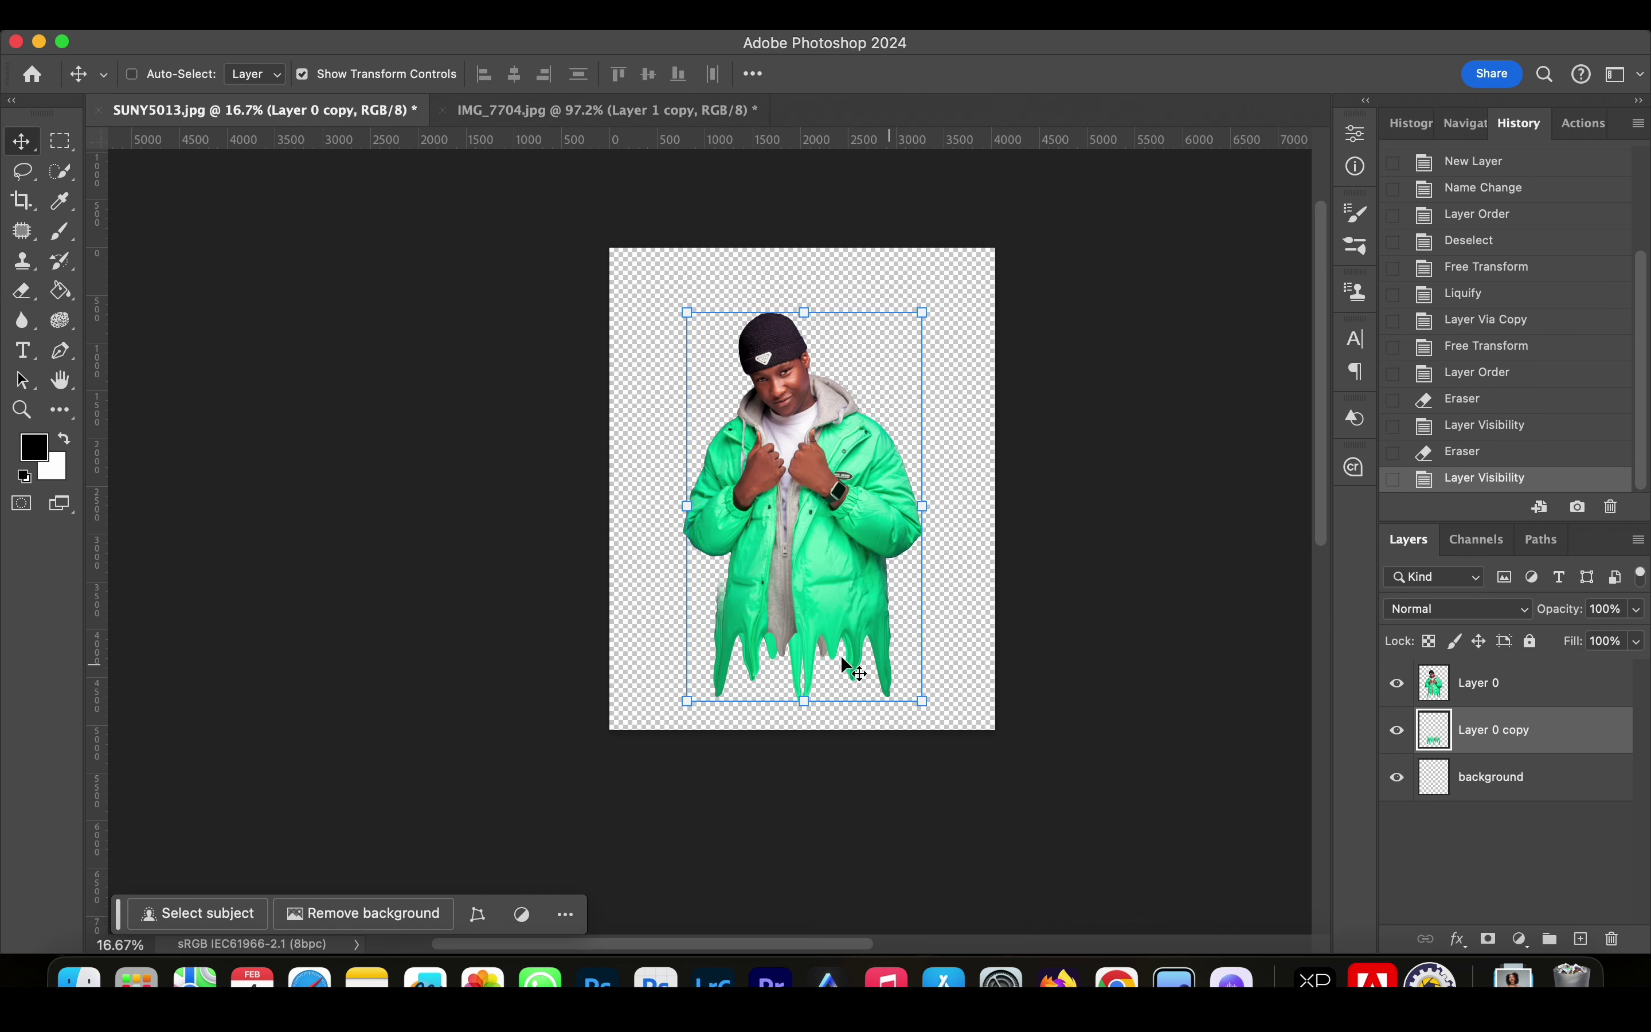
left_click_drag(688, 508, 702, 513)
left_click_drag(826, 610, 832, 617)
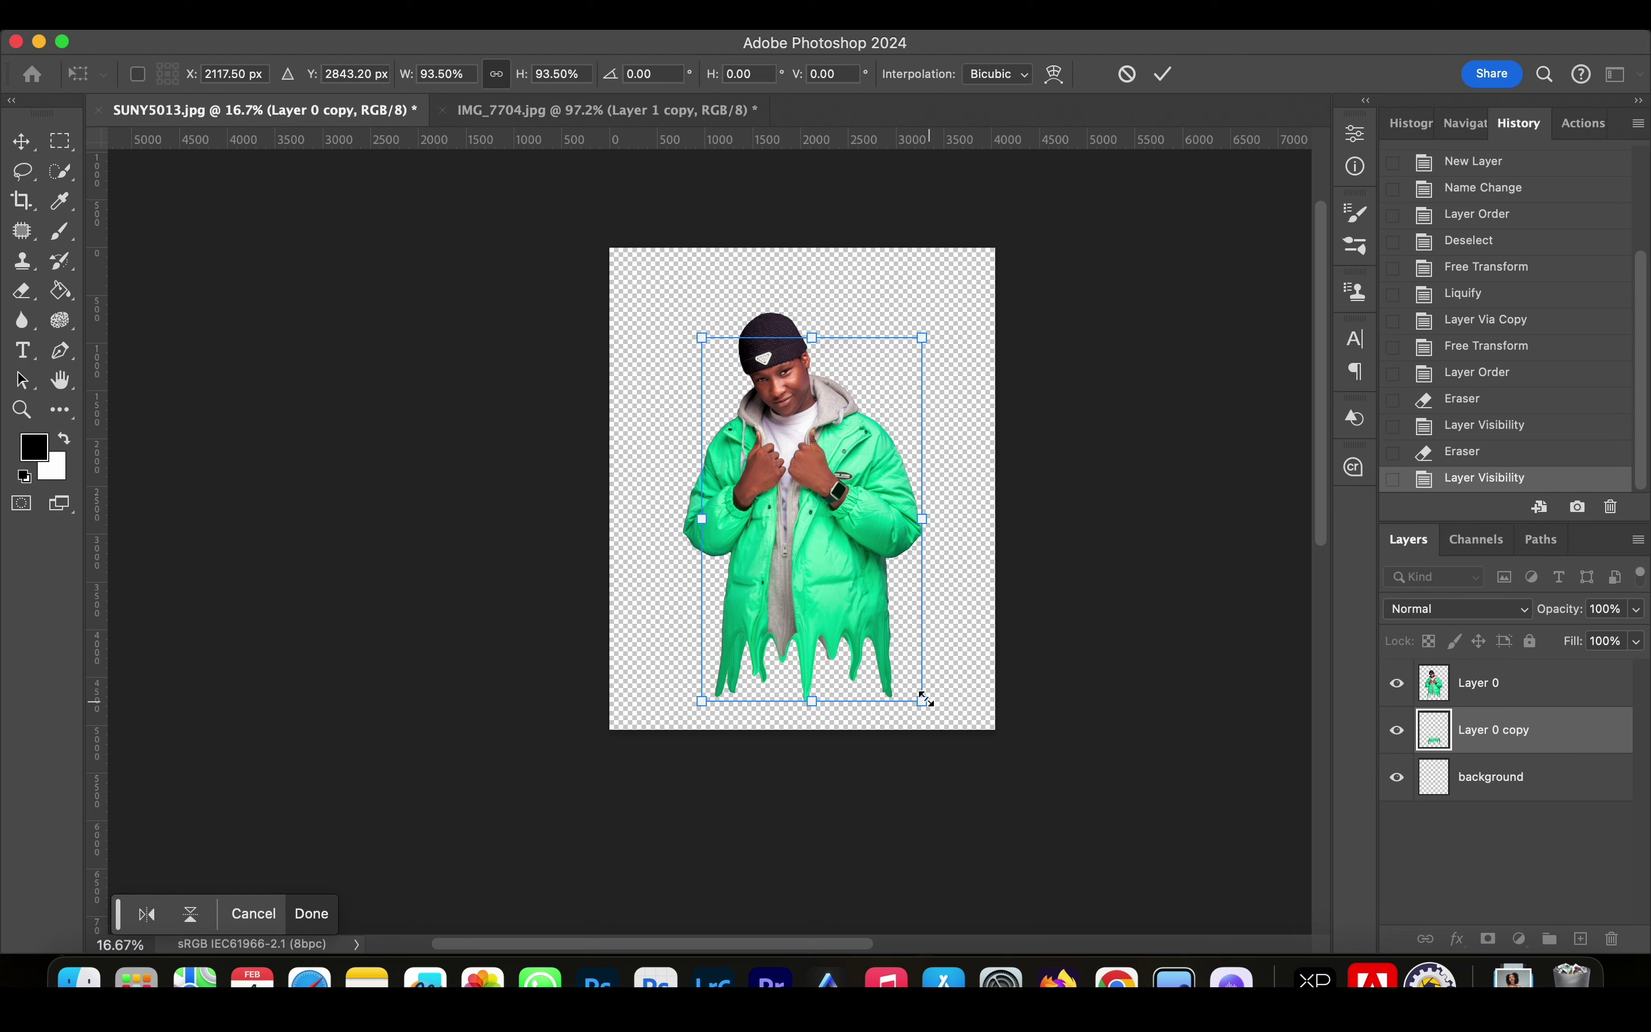
left_click_drag(922, 700, 917, 693)
left_click_drag(861, 638, 866, 646)
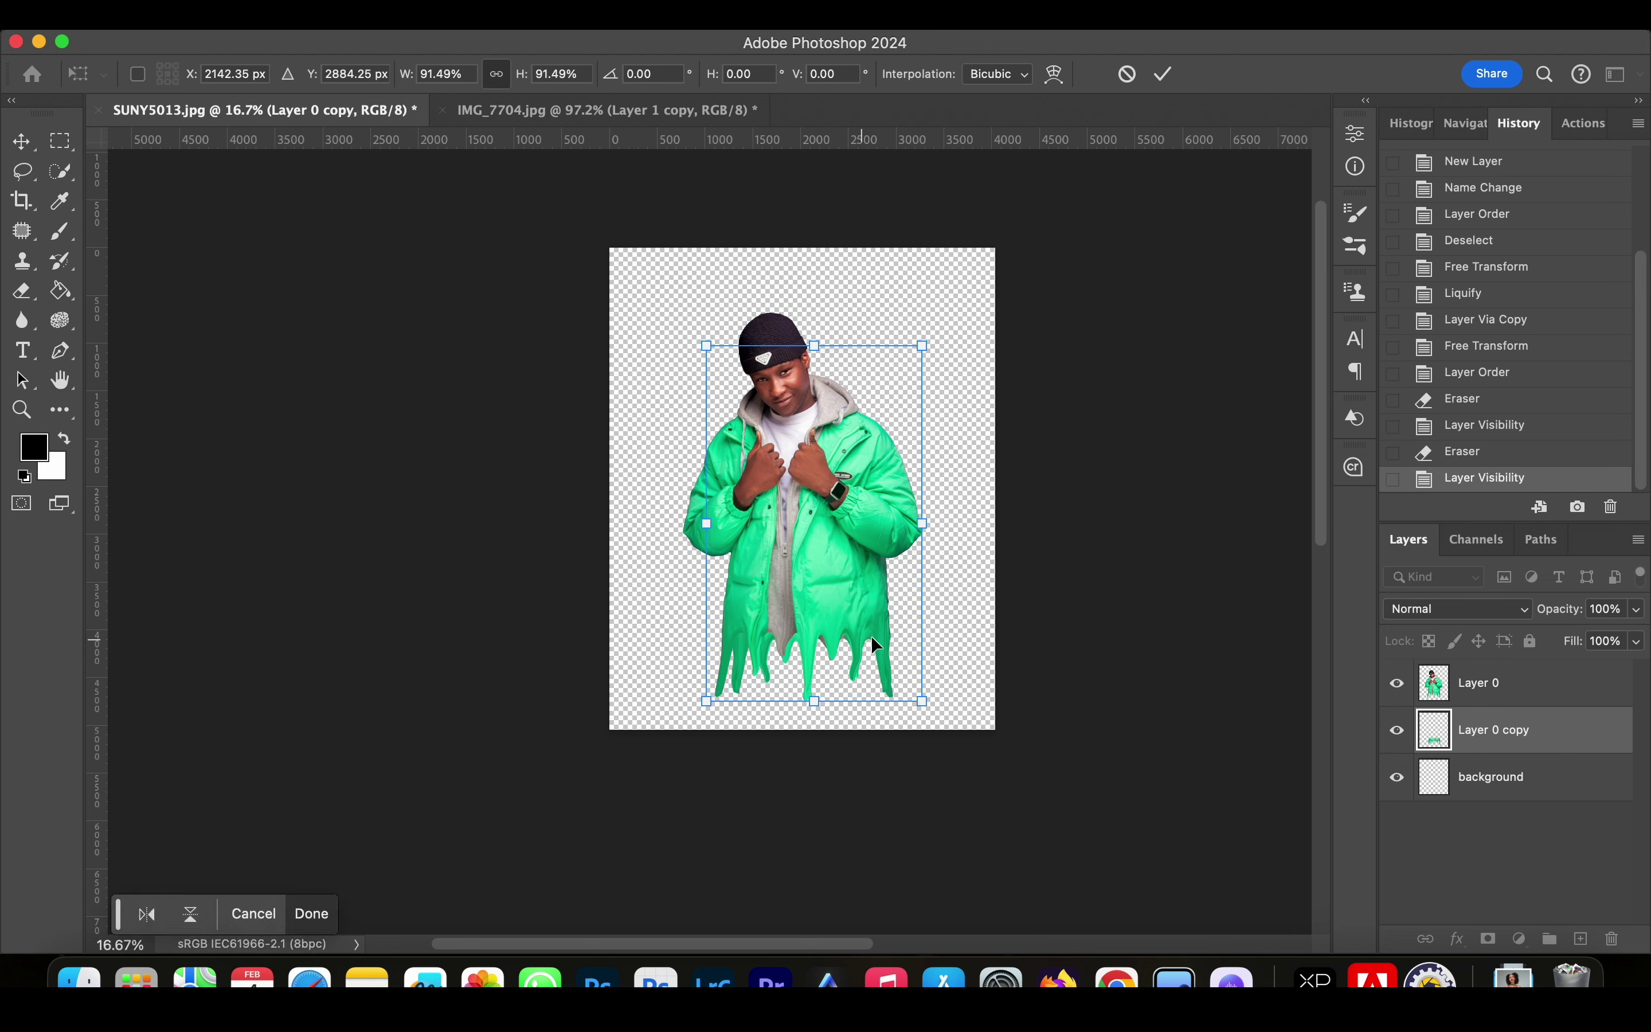
key("Left")
key("Up")
key("Up")
key("Up")
key("Up")
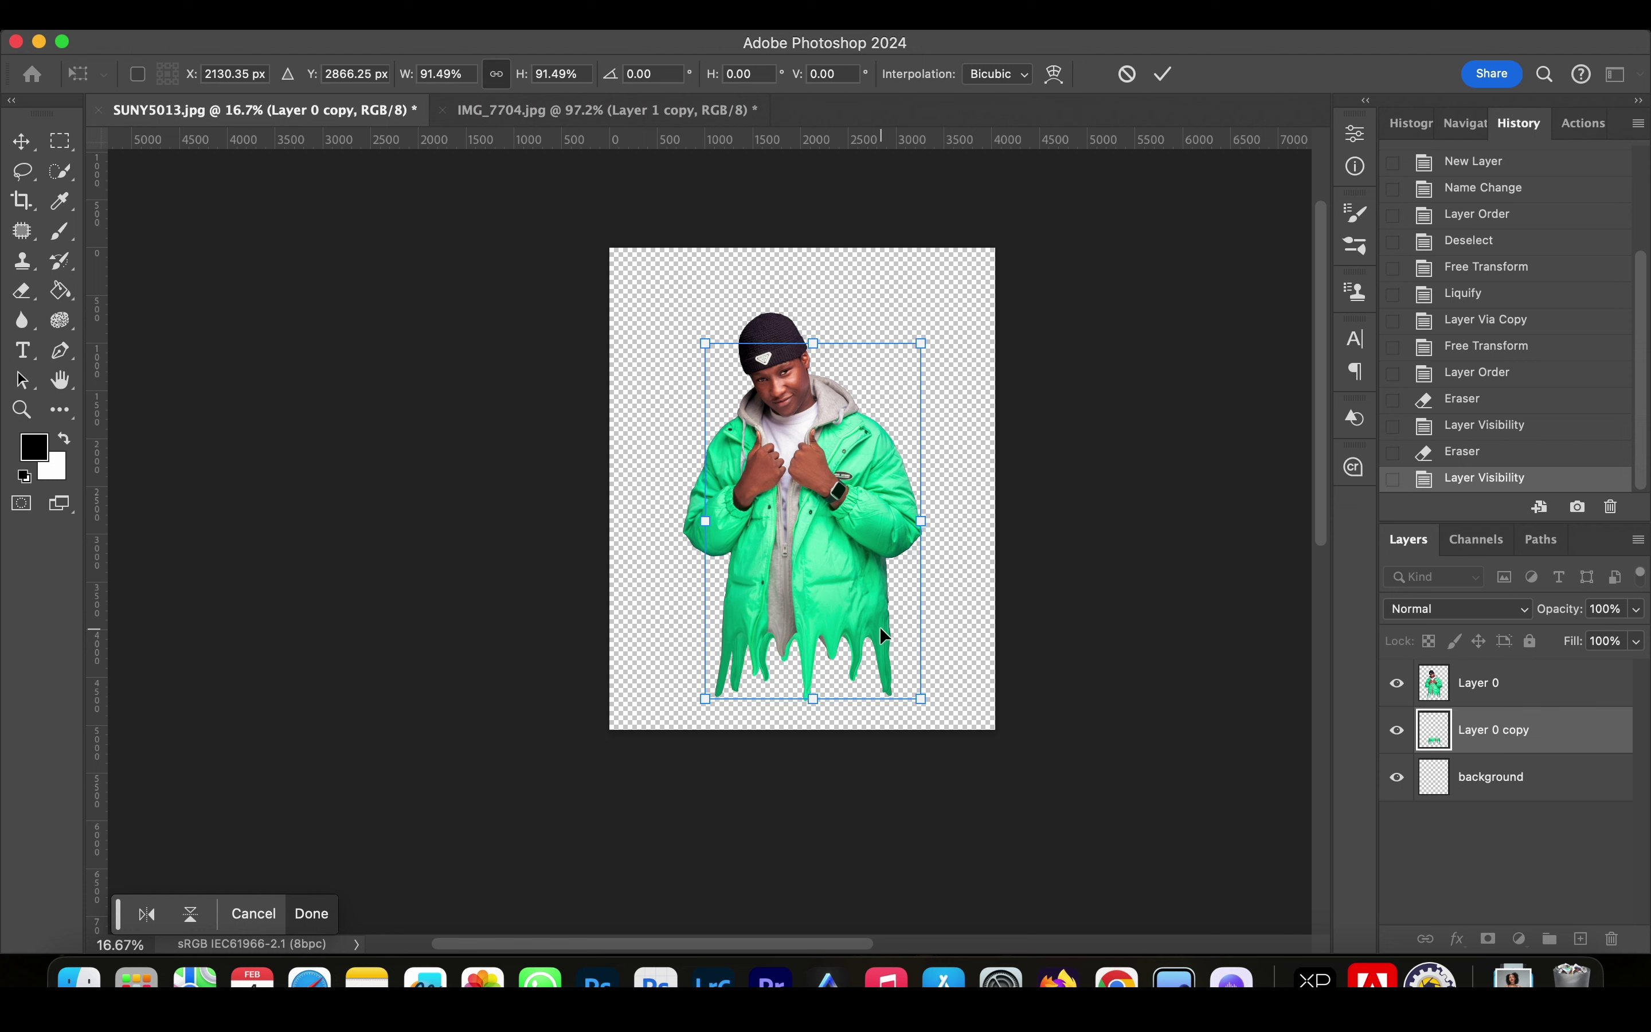
key("Left")
key("Left")
key("Left")
key("Left")
key("Left")
key("Left")
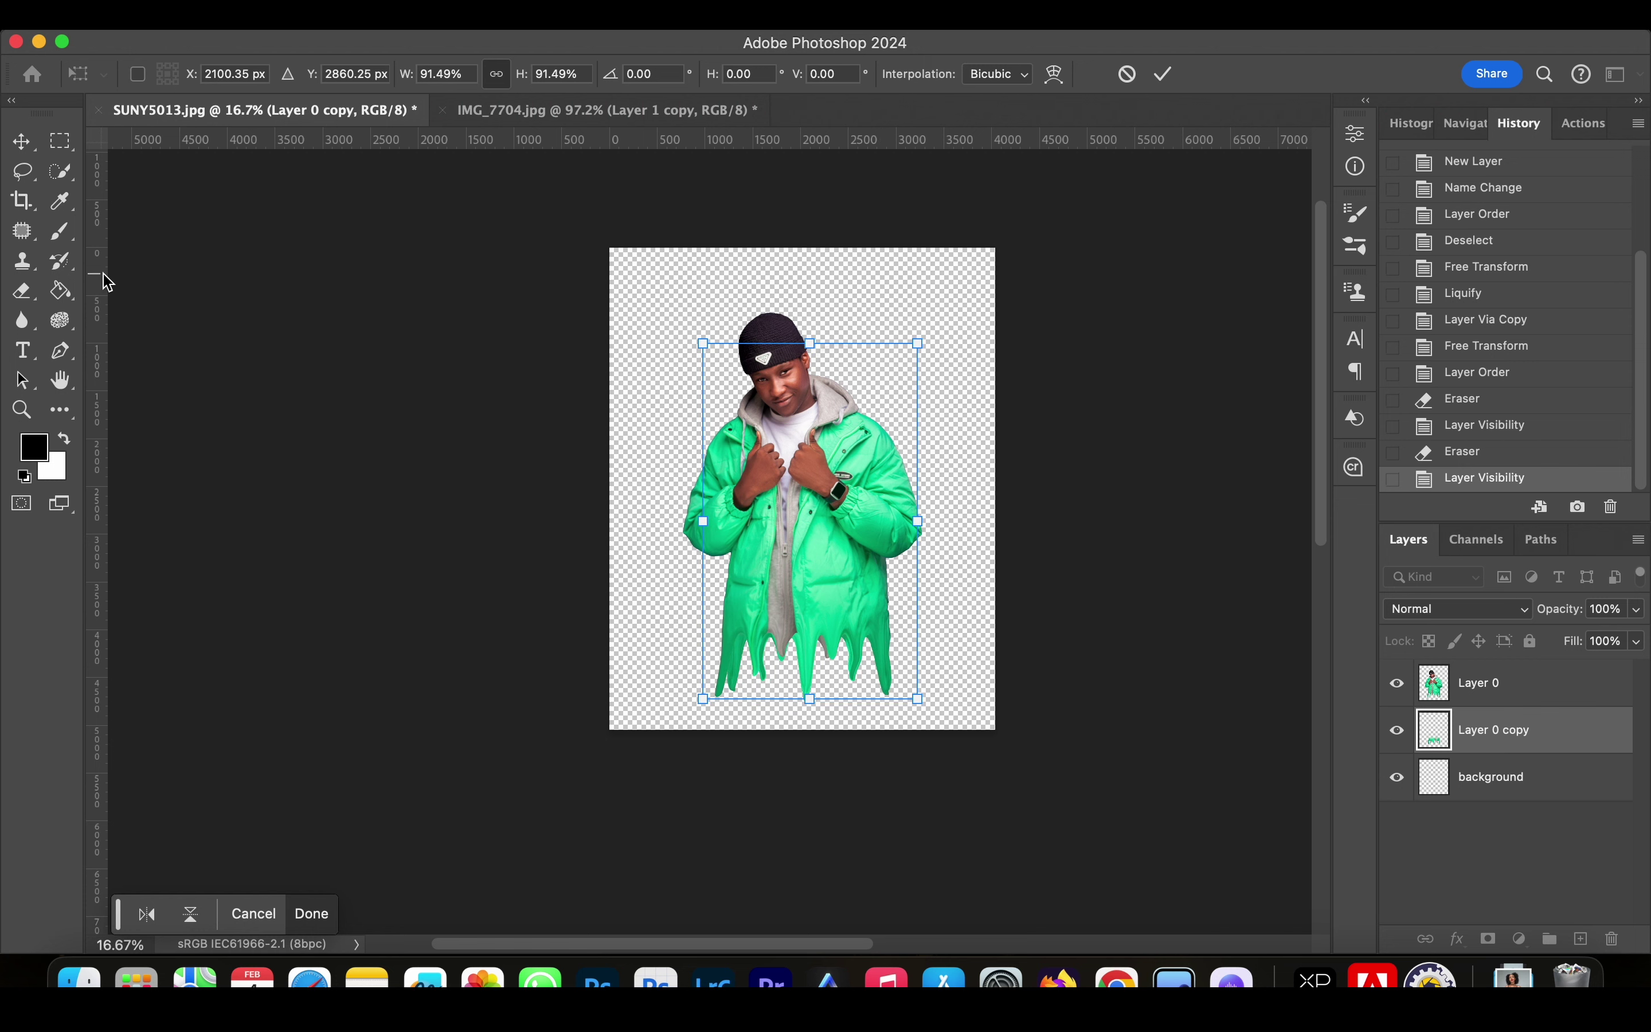
left_click(1164, 74)
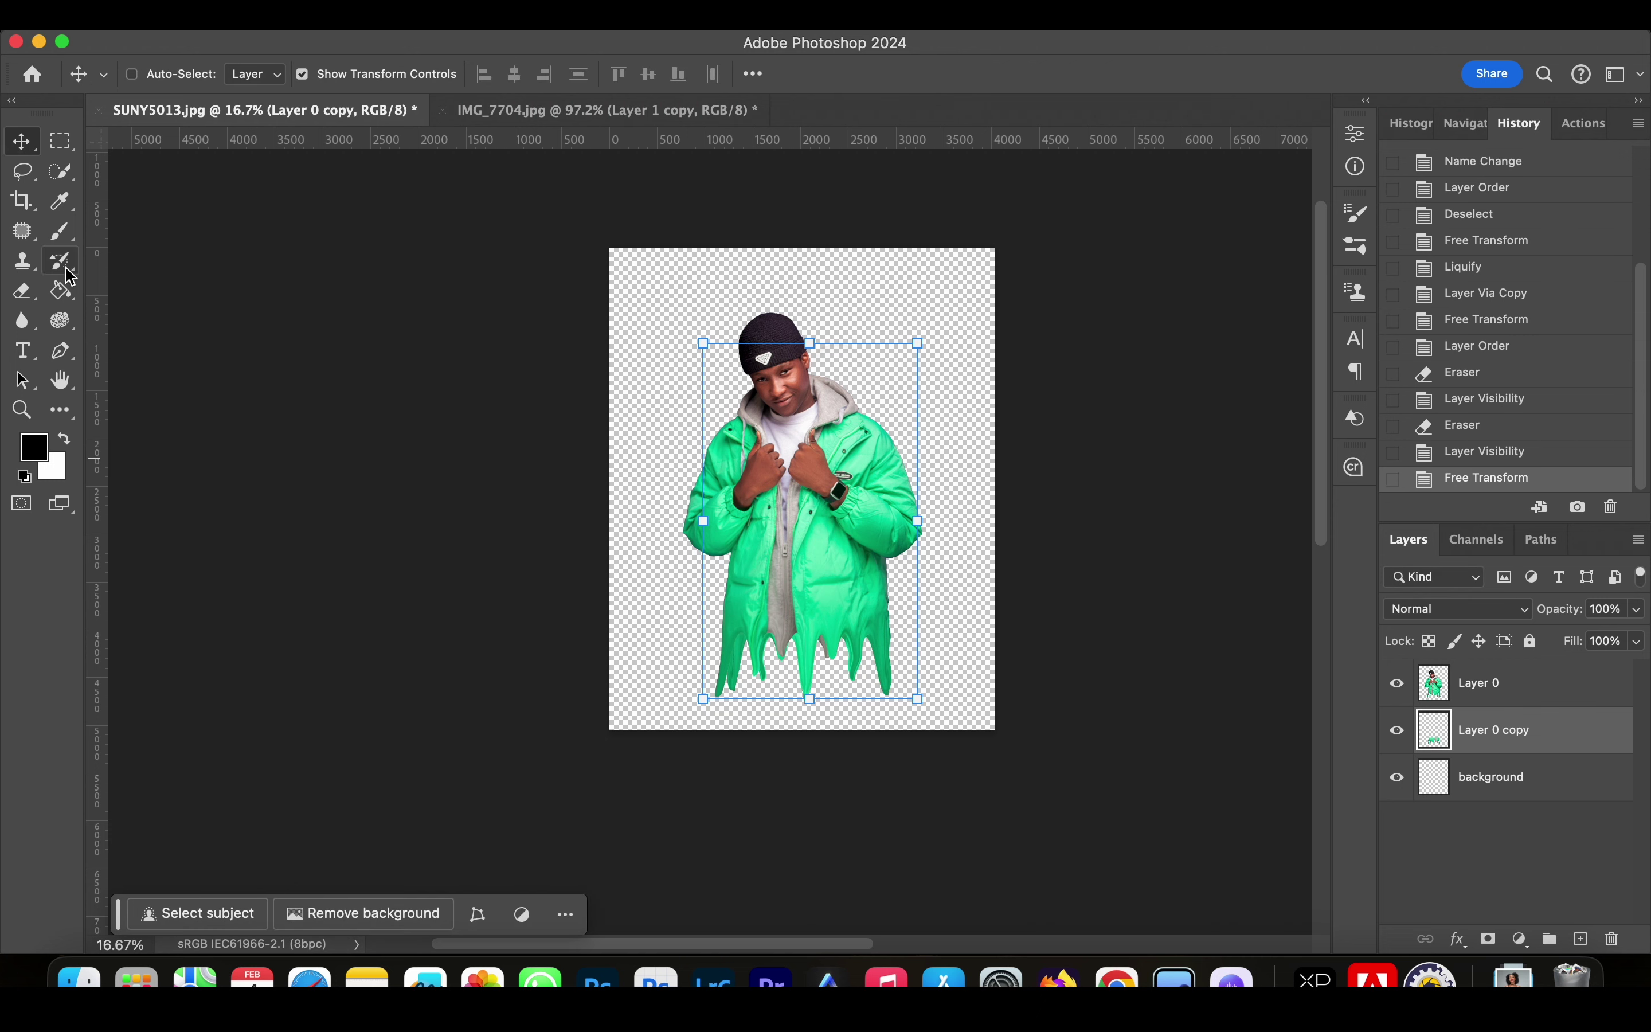
- Paint a soft grey shadow under the hem on new Layer 1 and clip it to the back drip copy
left_click(1582, 939)
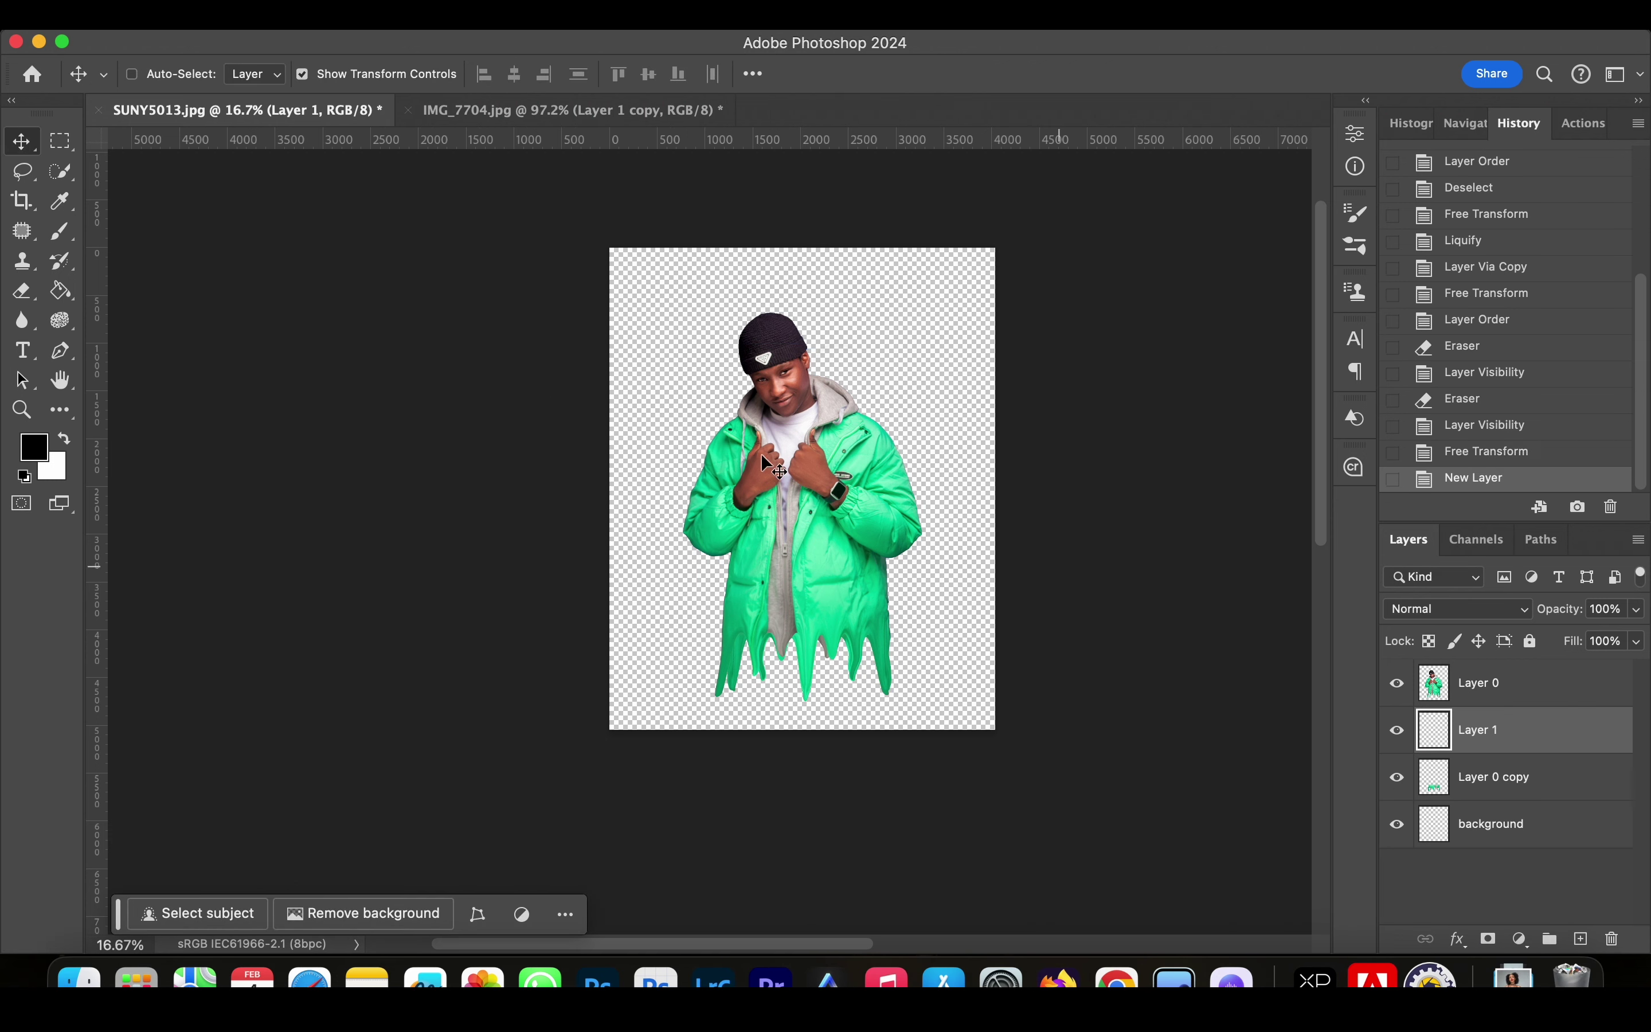
left_click(61, 233)
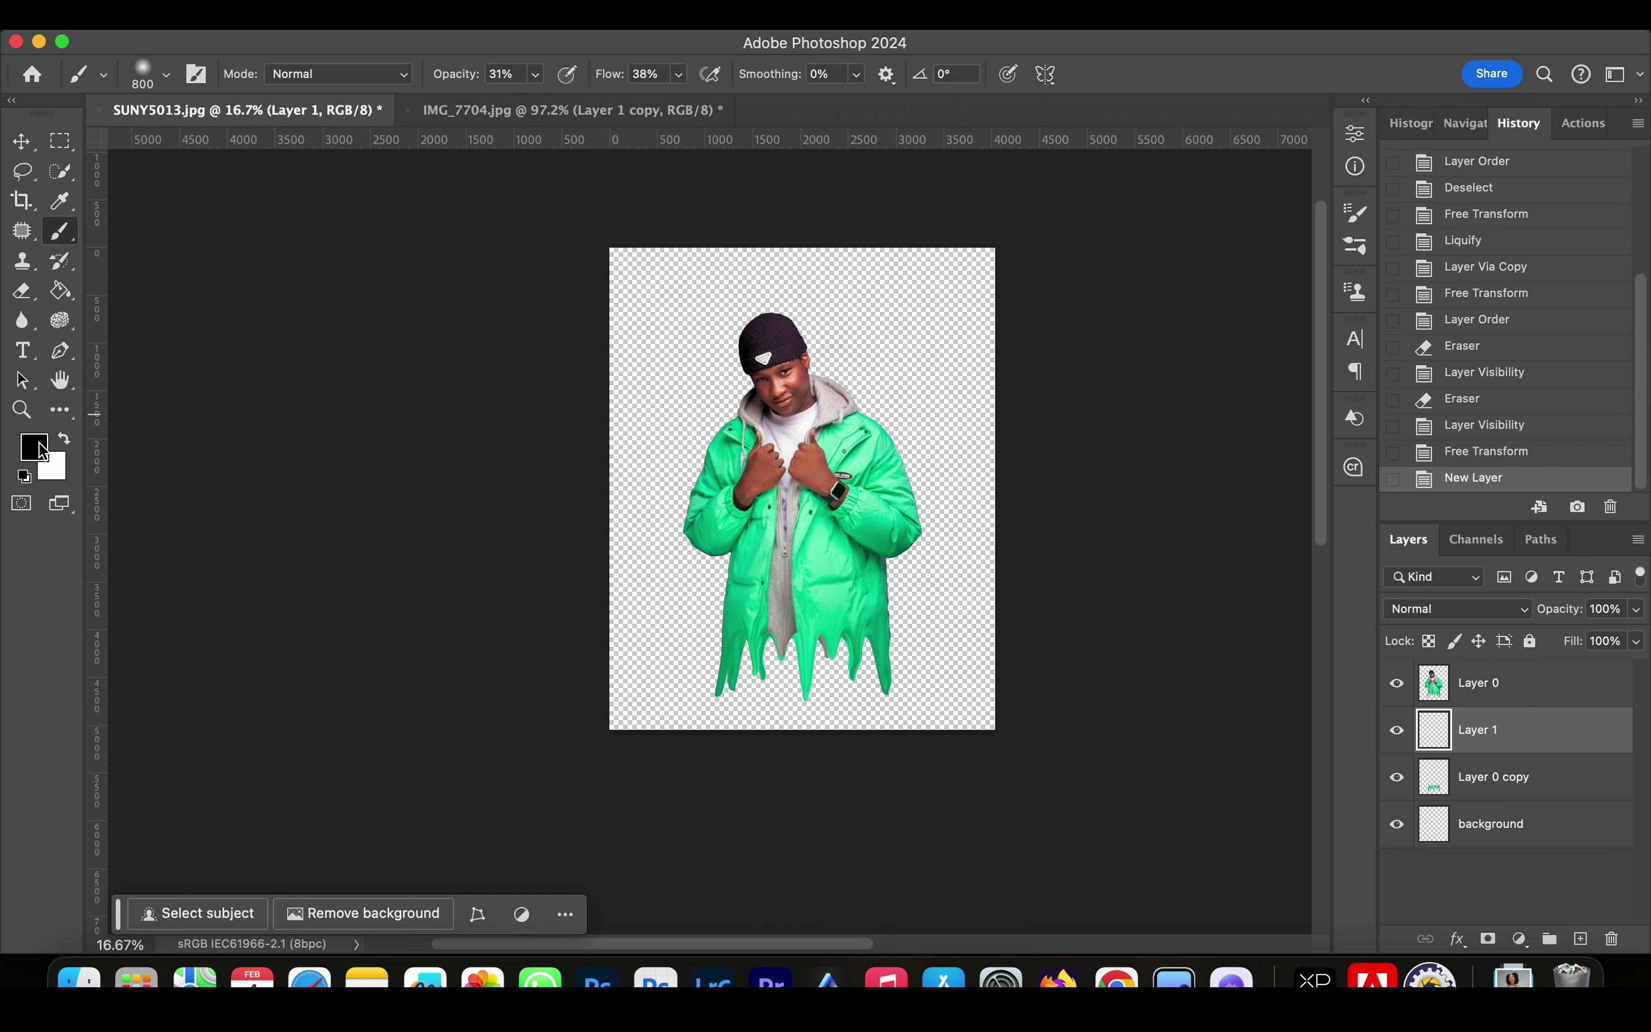
mouse_move(747, 657)
left_mouse_down()
mouse_move(707, 642)
mouse_move(907, 640)
mouse_move(707, 637)
mouse_move(881, 643)
left_mouse_up()
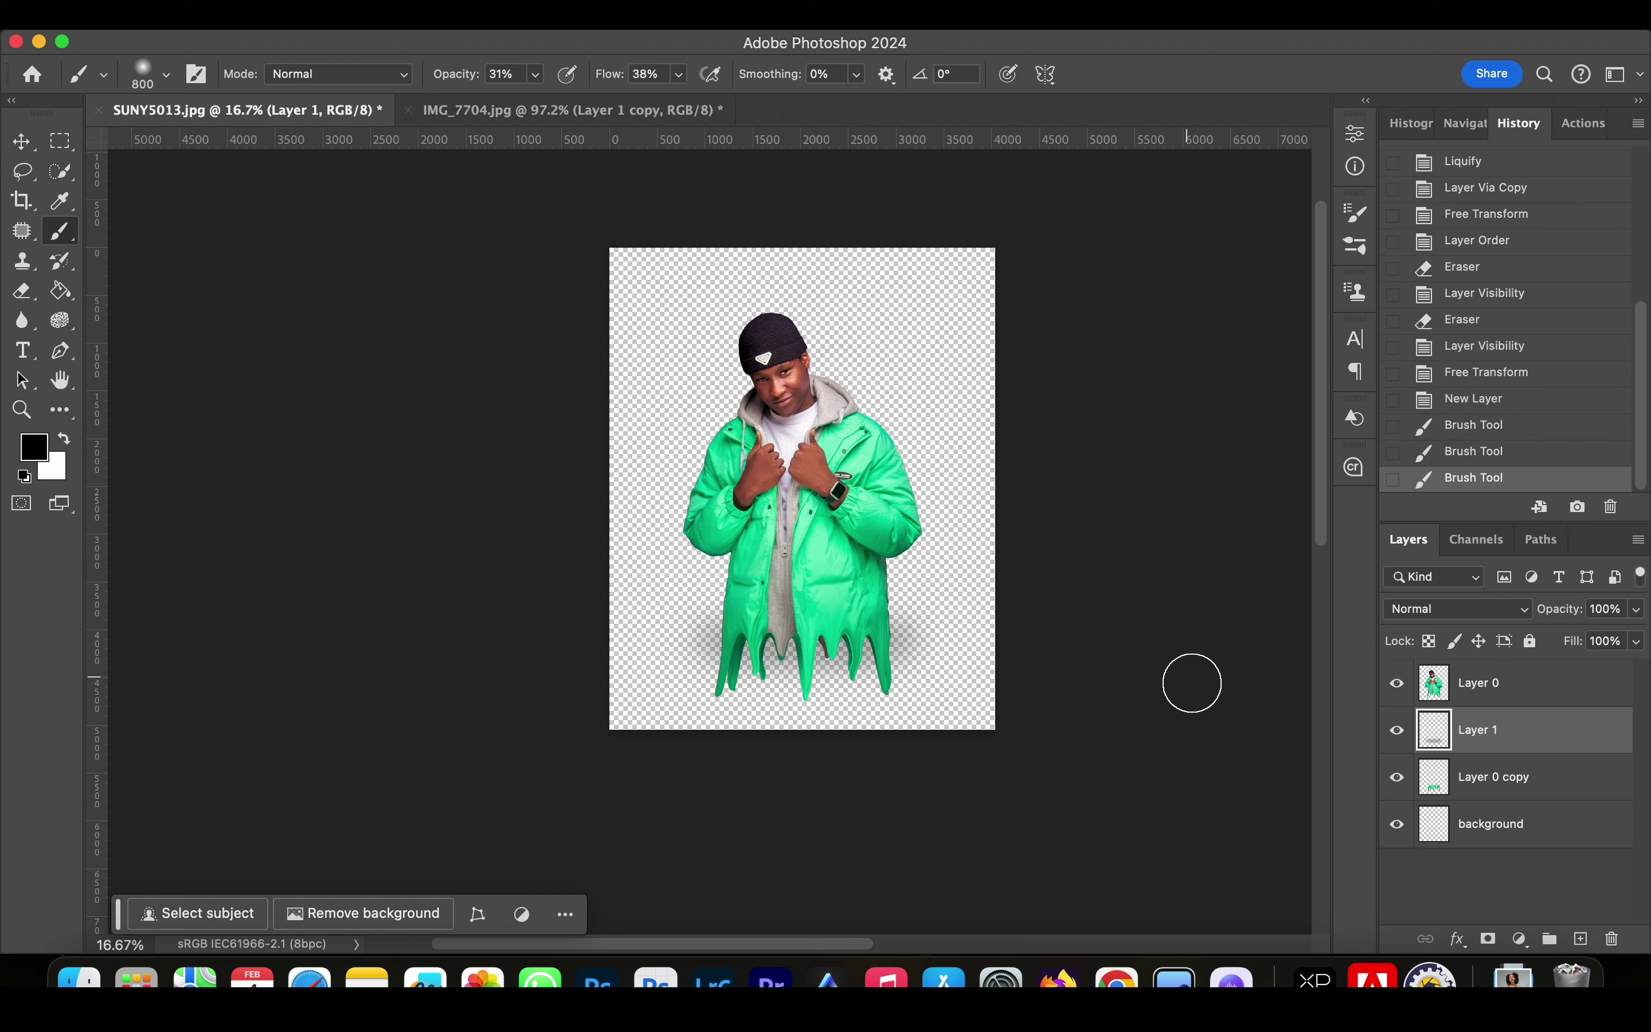
key("super+z")
key("super+z")
key("super+z")
key("super+z")
key("super+z")
key("super+z")
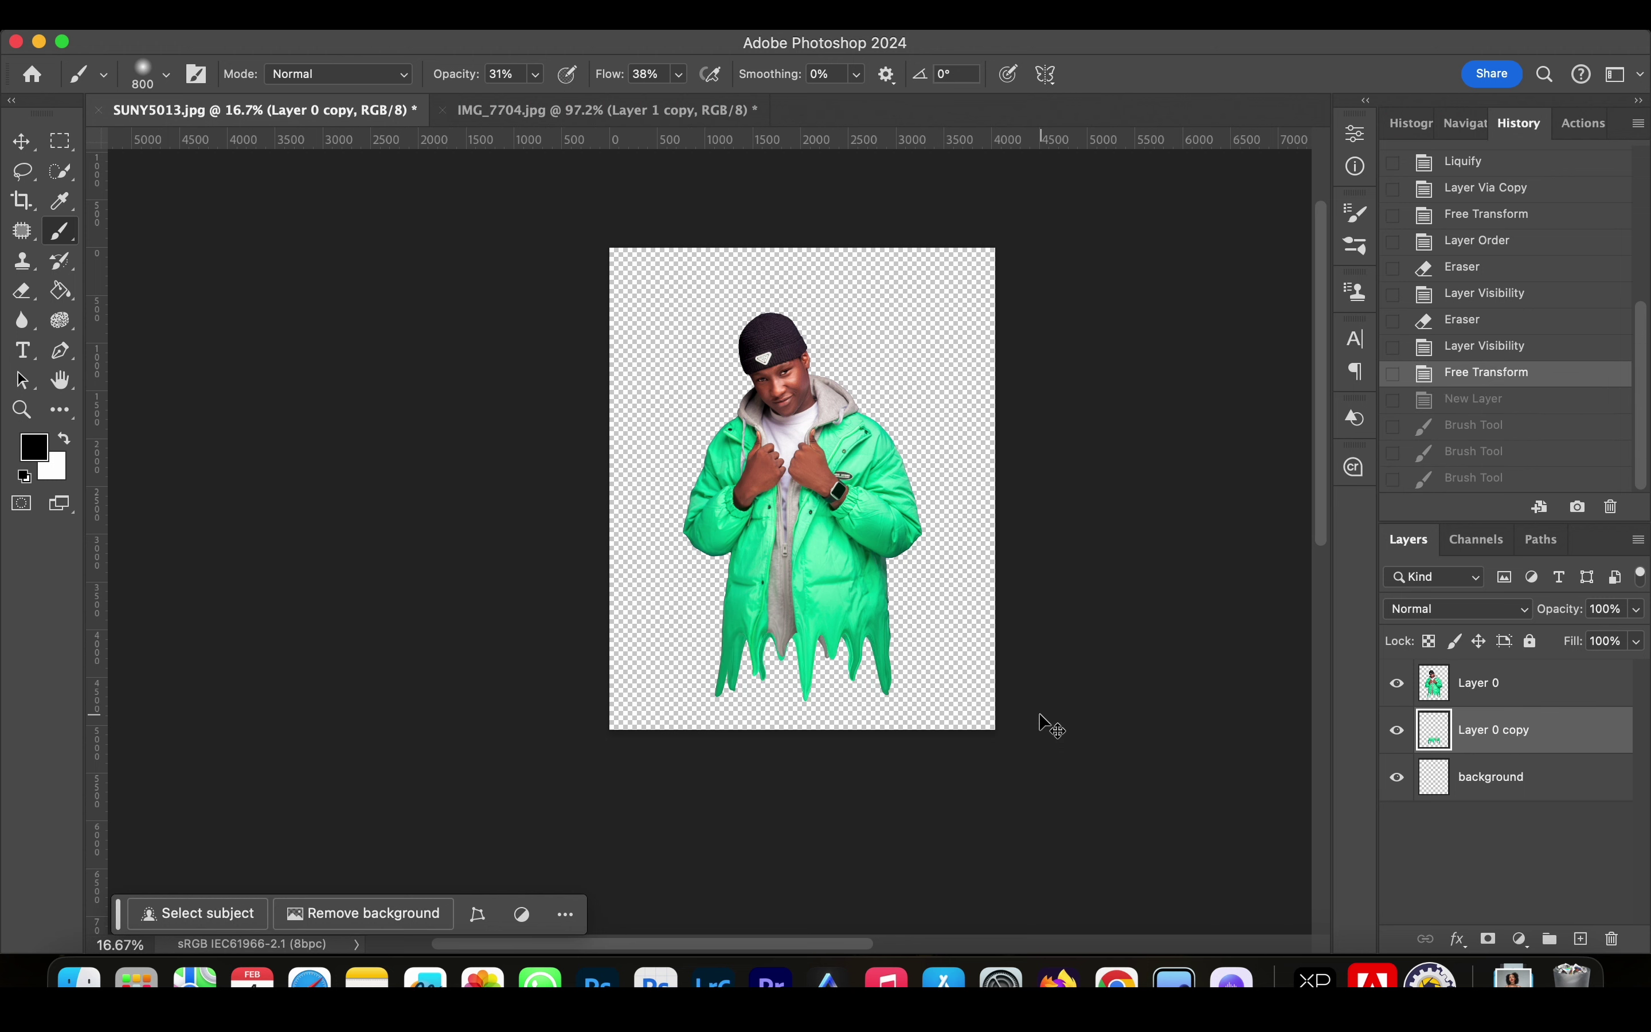
key("super+shift+z")
key("super+shift+z")
key("super+shift+z")
key("super+shift+z")
key("super+shift+z")
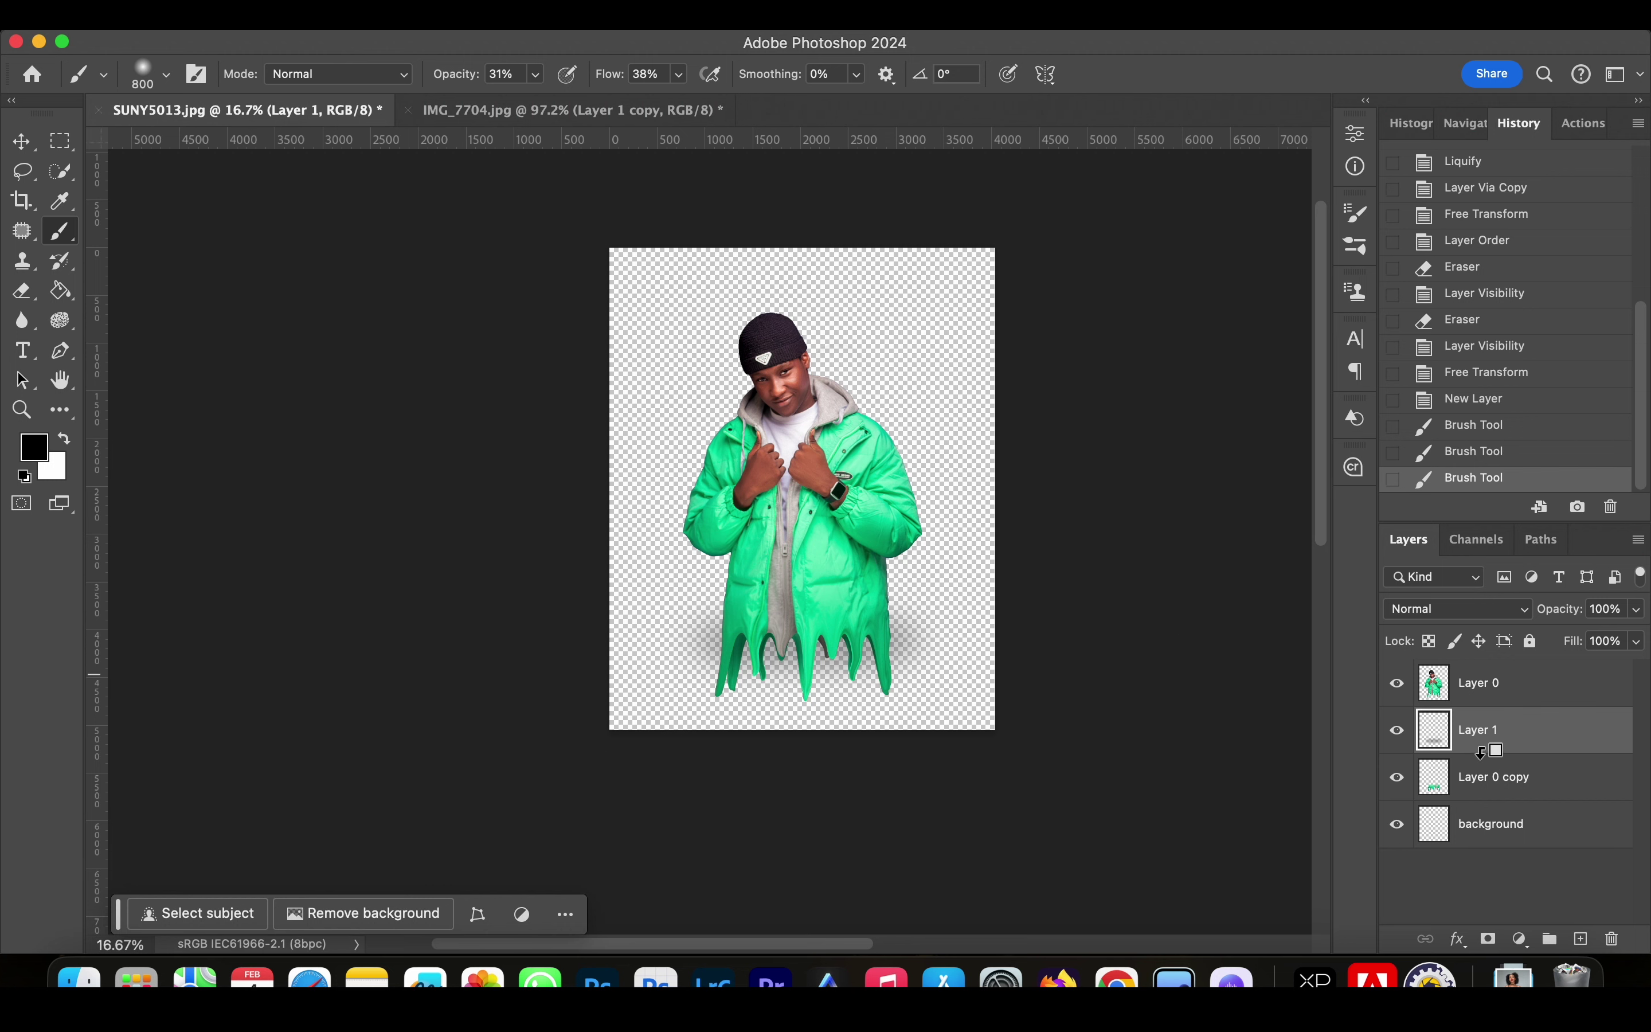
left_click(1523, 753, "alt")
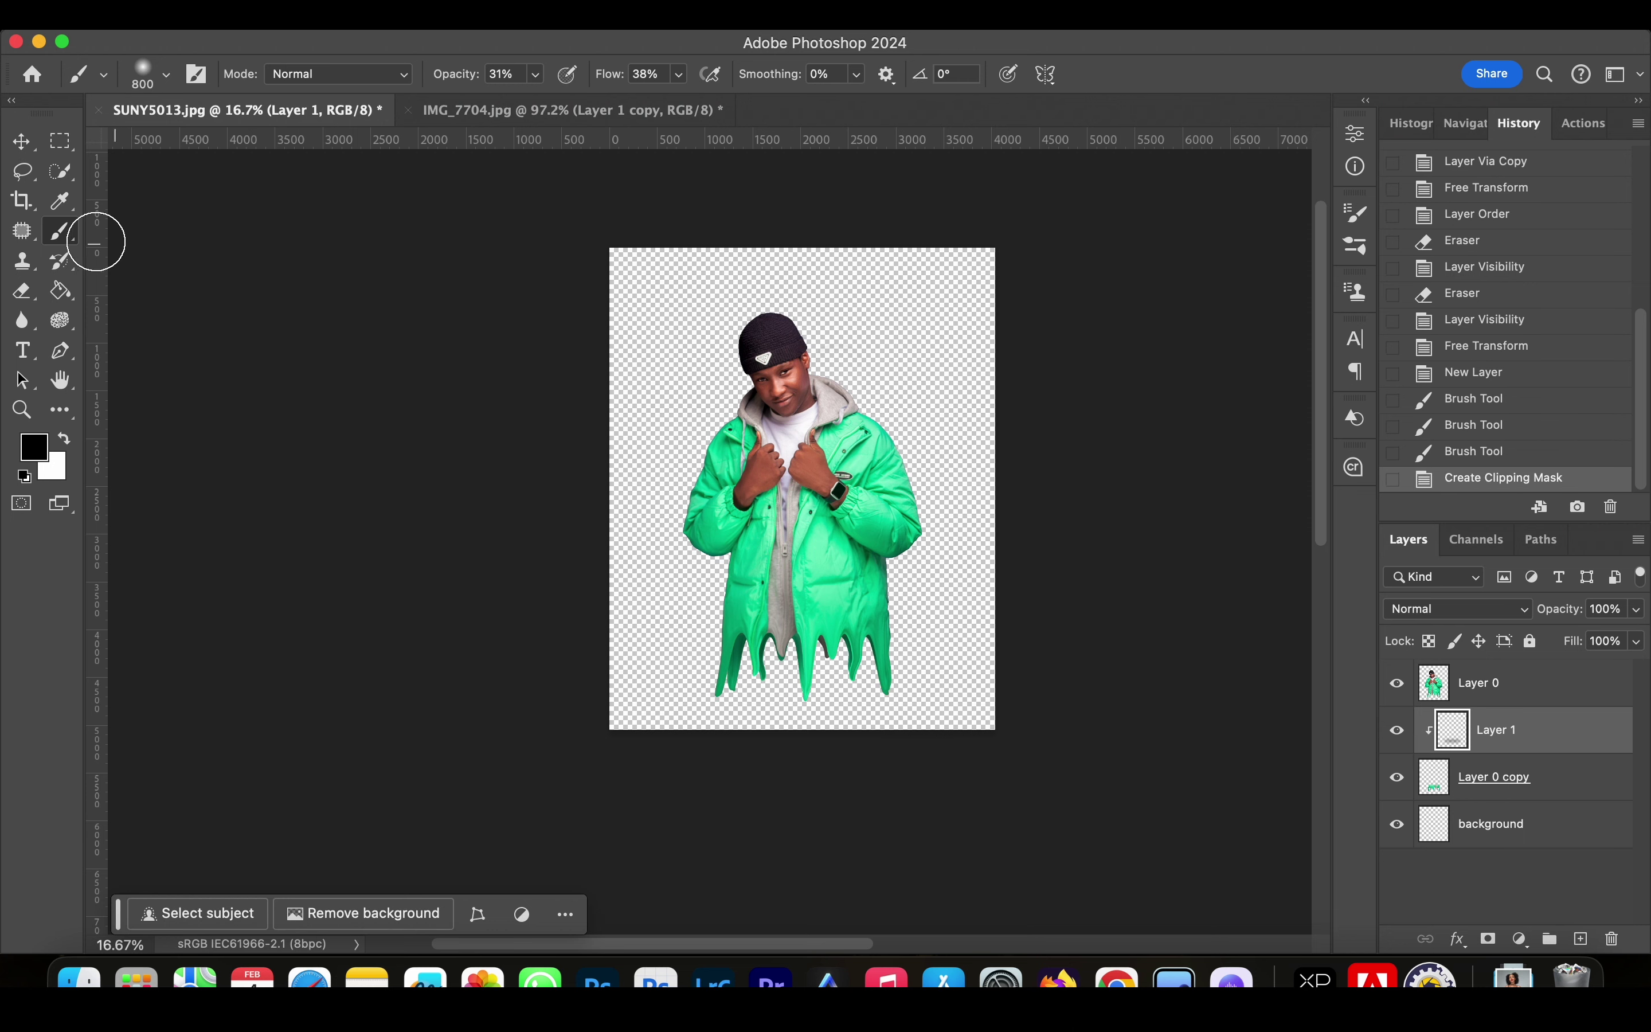
left_click(35, 153)
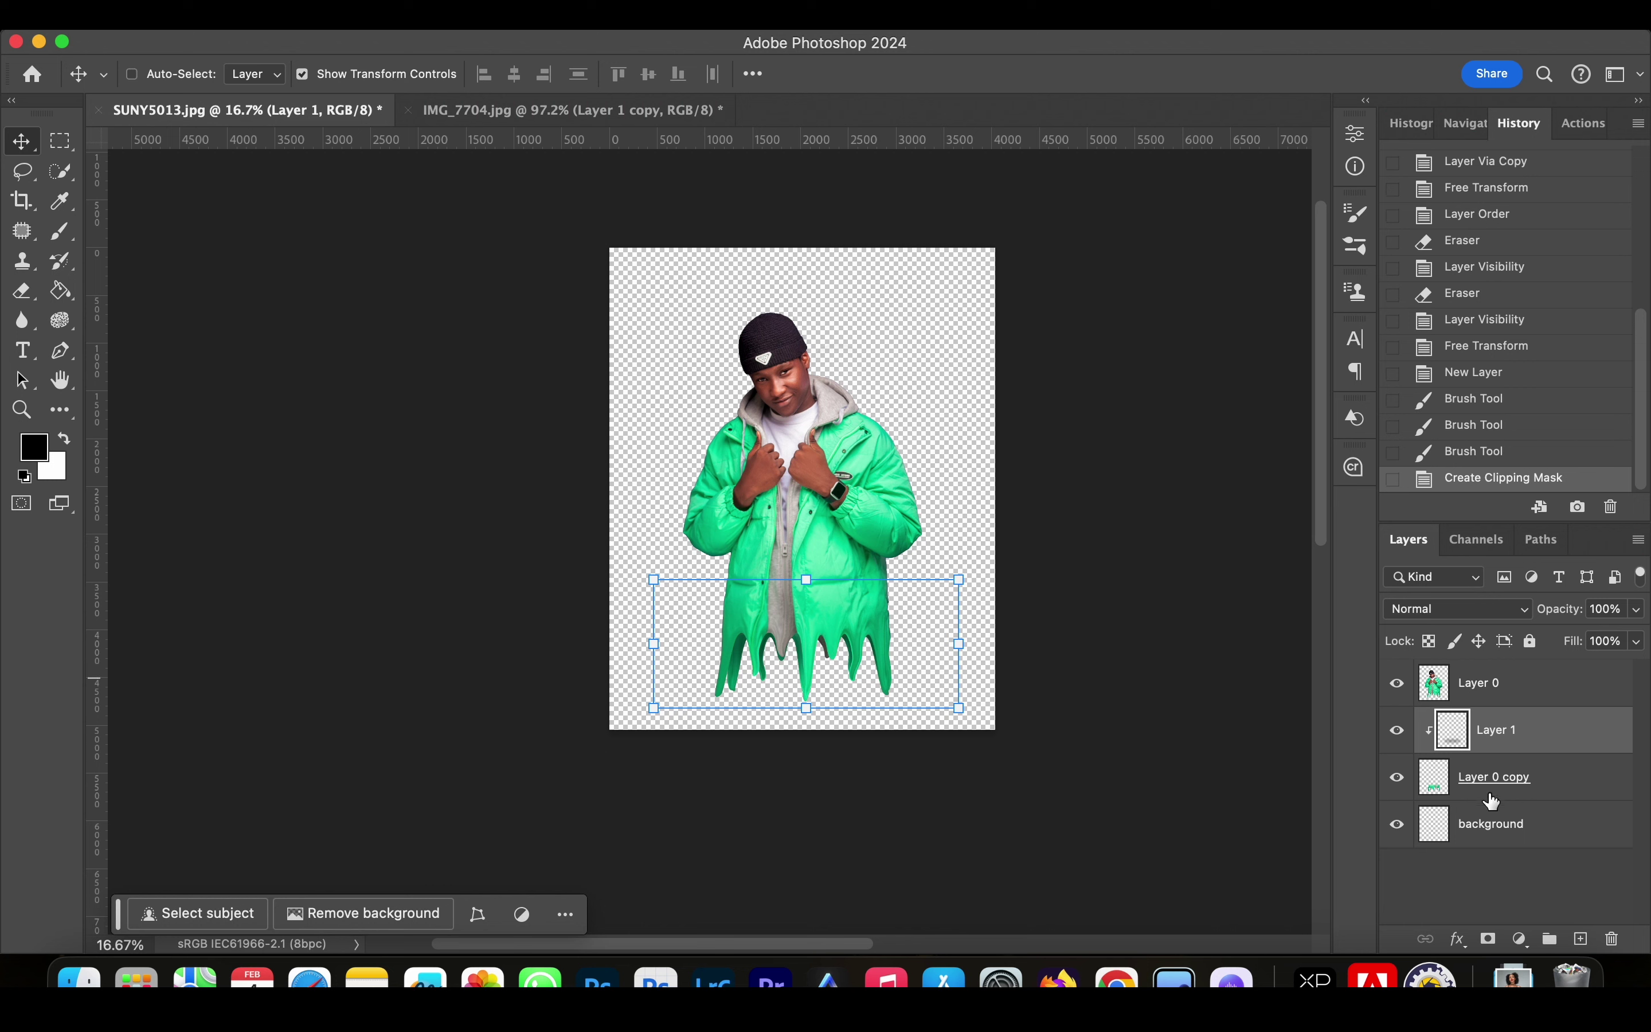
- Paint-bucket fill the background layer with red #da1111 behind the figure
left_click(1517, 834)
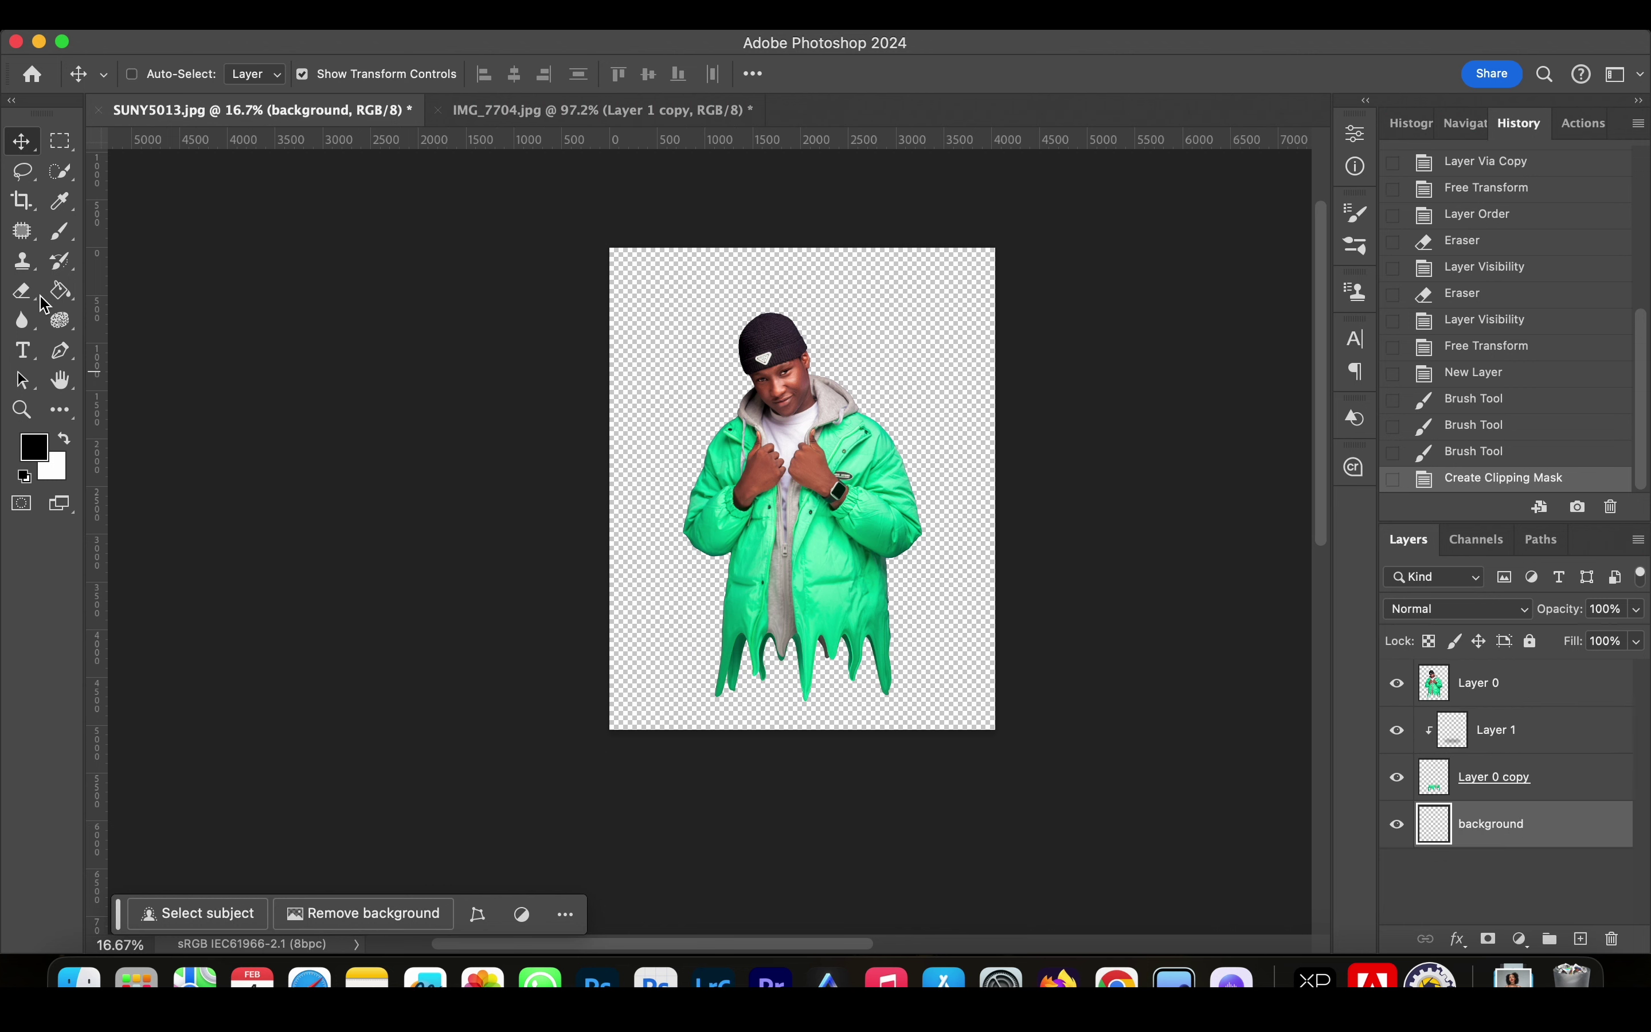
left_click(60, 290)
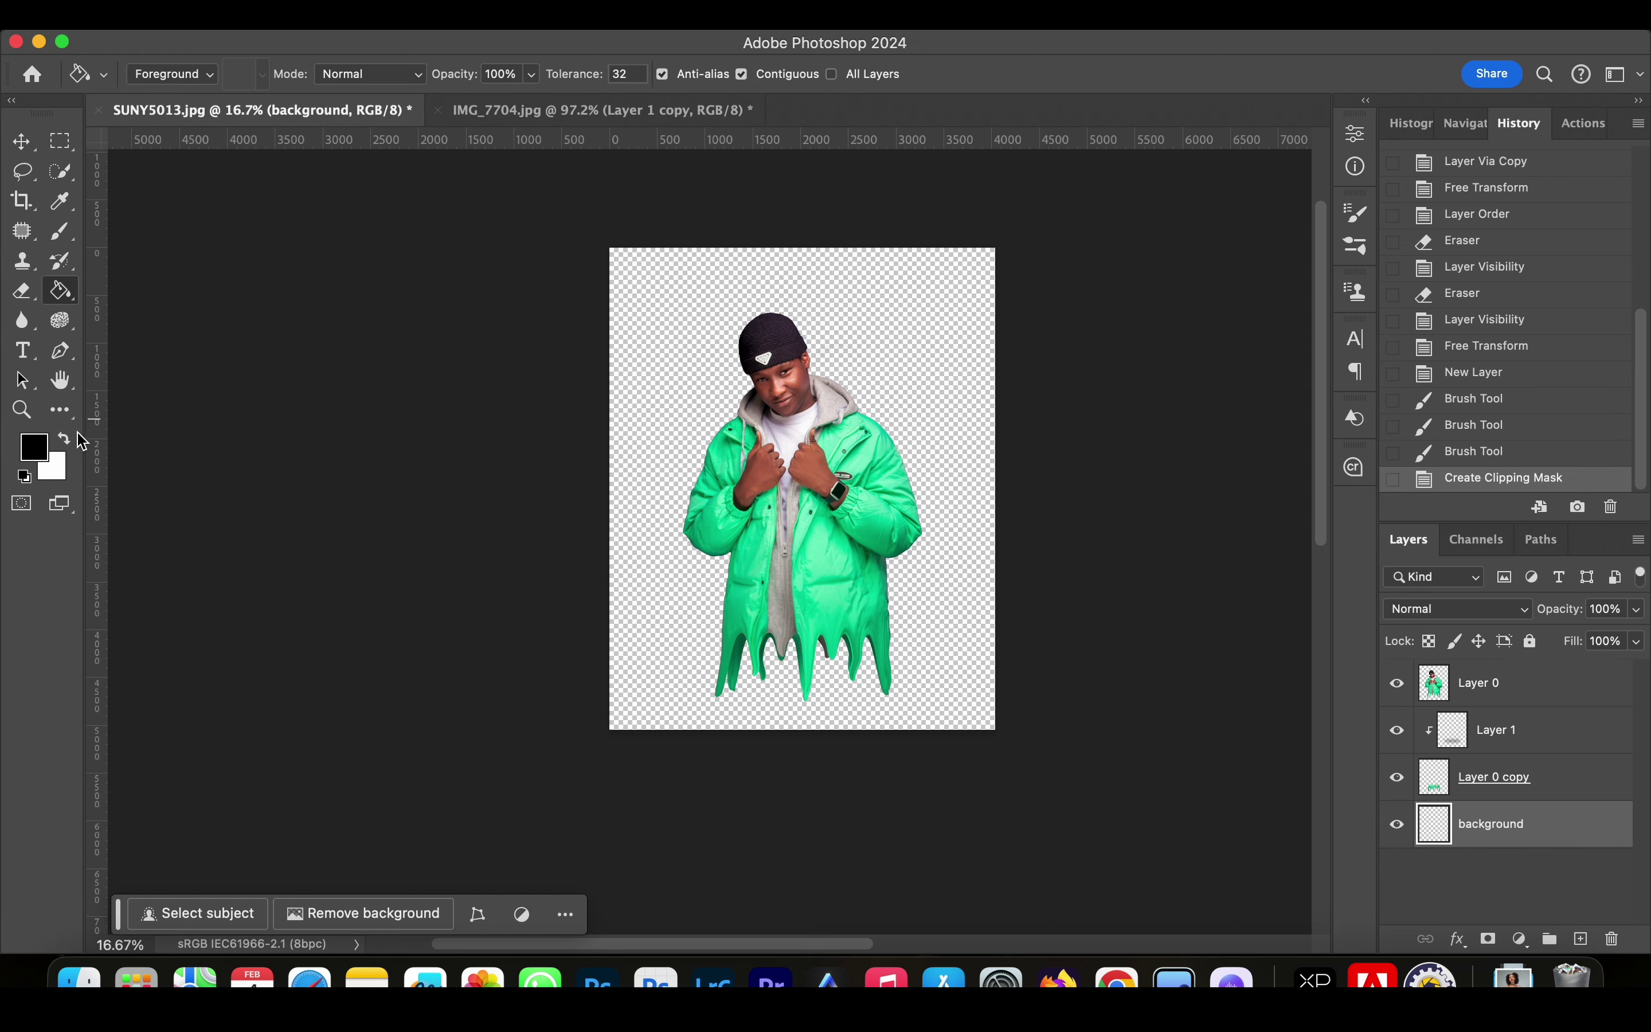
left_click(67, 440)
left_click(50, 451)
left_click(1270, 423)
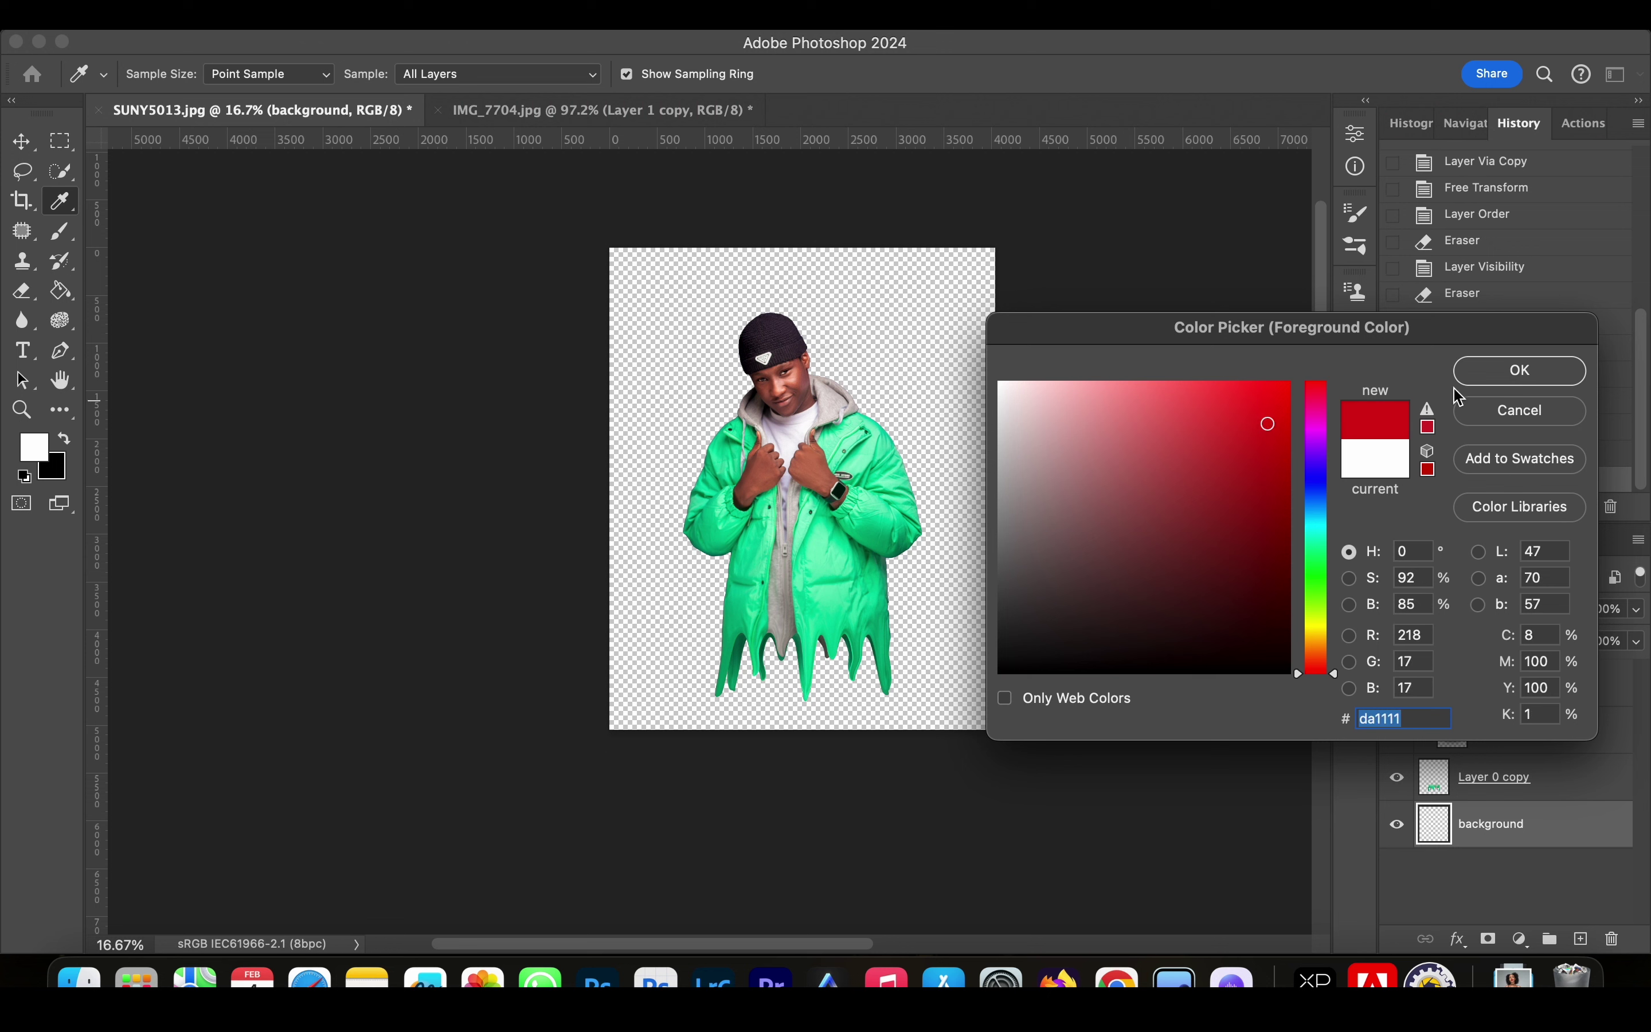
left_click(1495, 372)
left_click(972, 477)
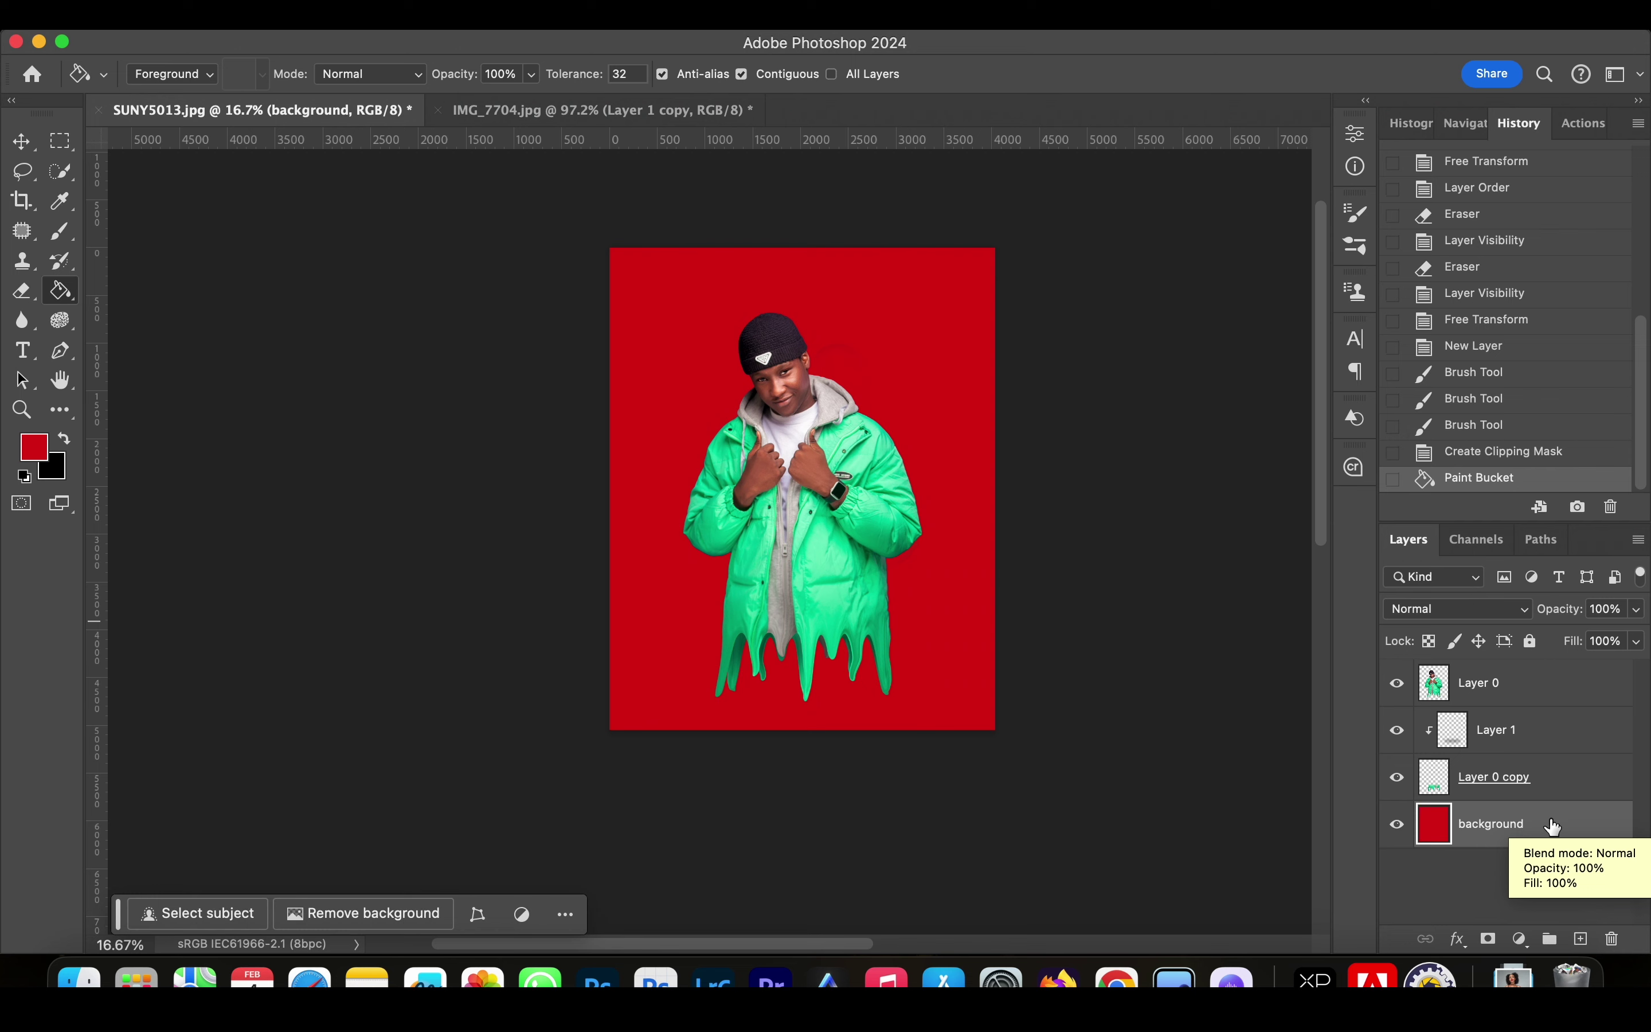
- Shift the background's Hue to +180 in Hue/Saturation, turning the red turquoise
key("super+u")
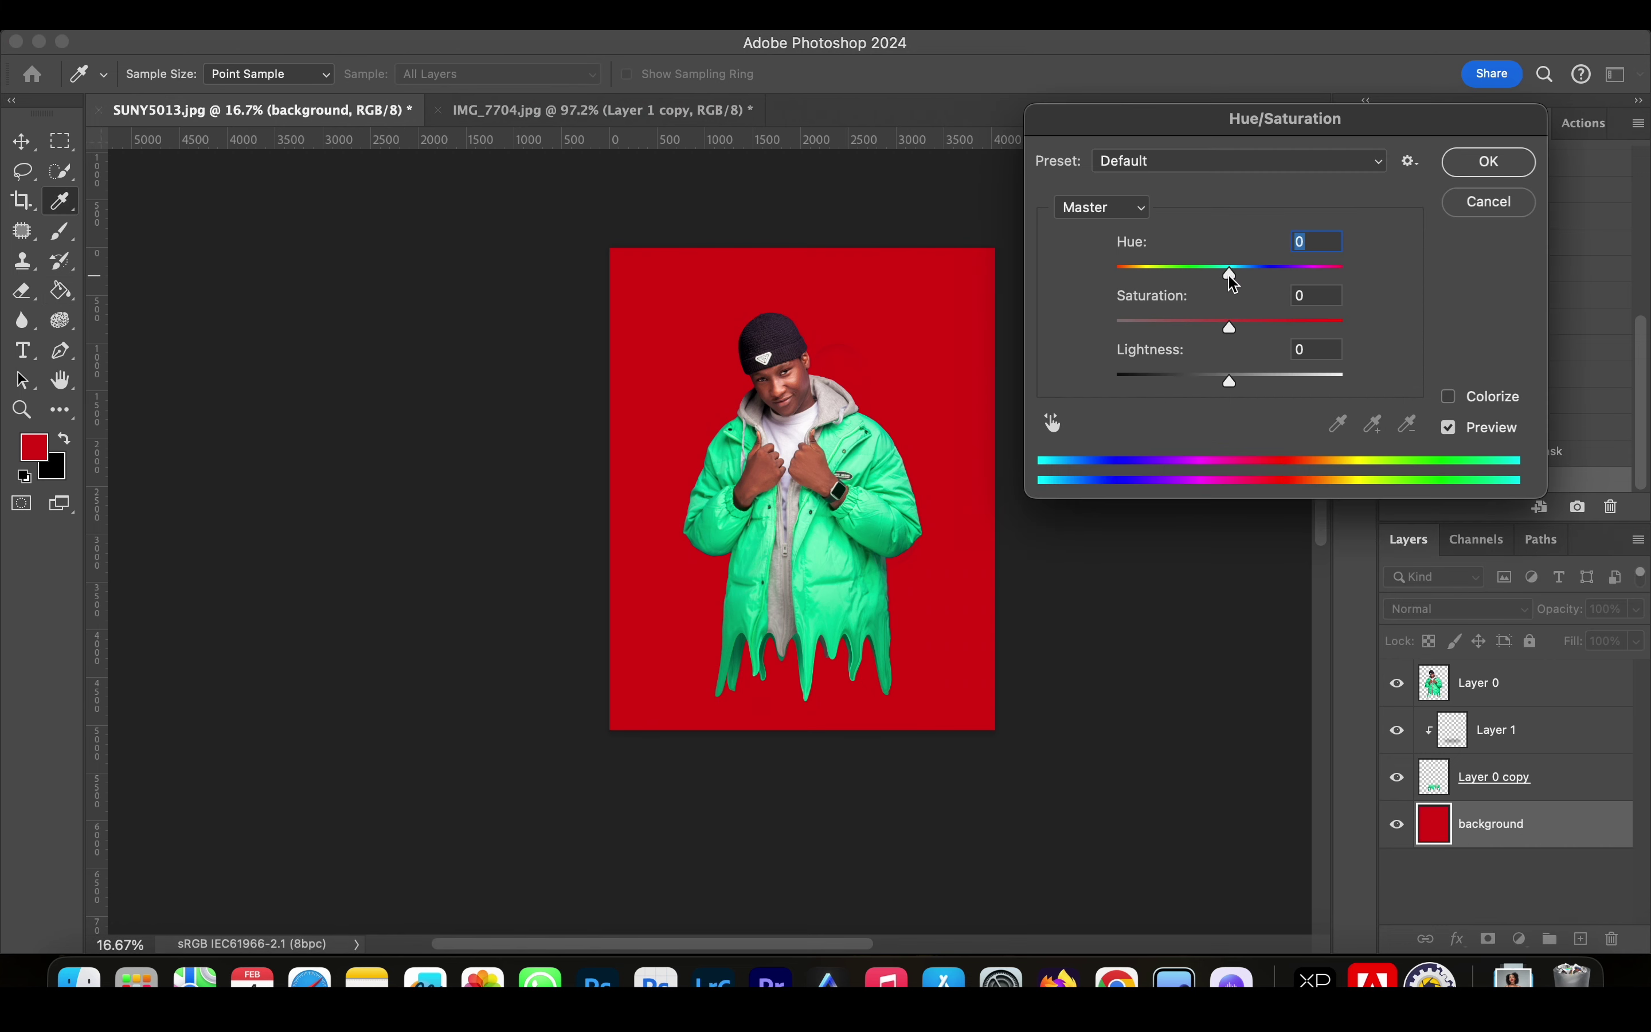
left_click_drag(1232, 277, 1360, 287)
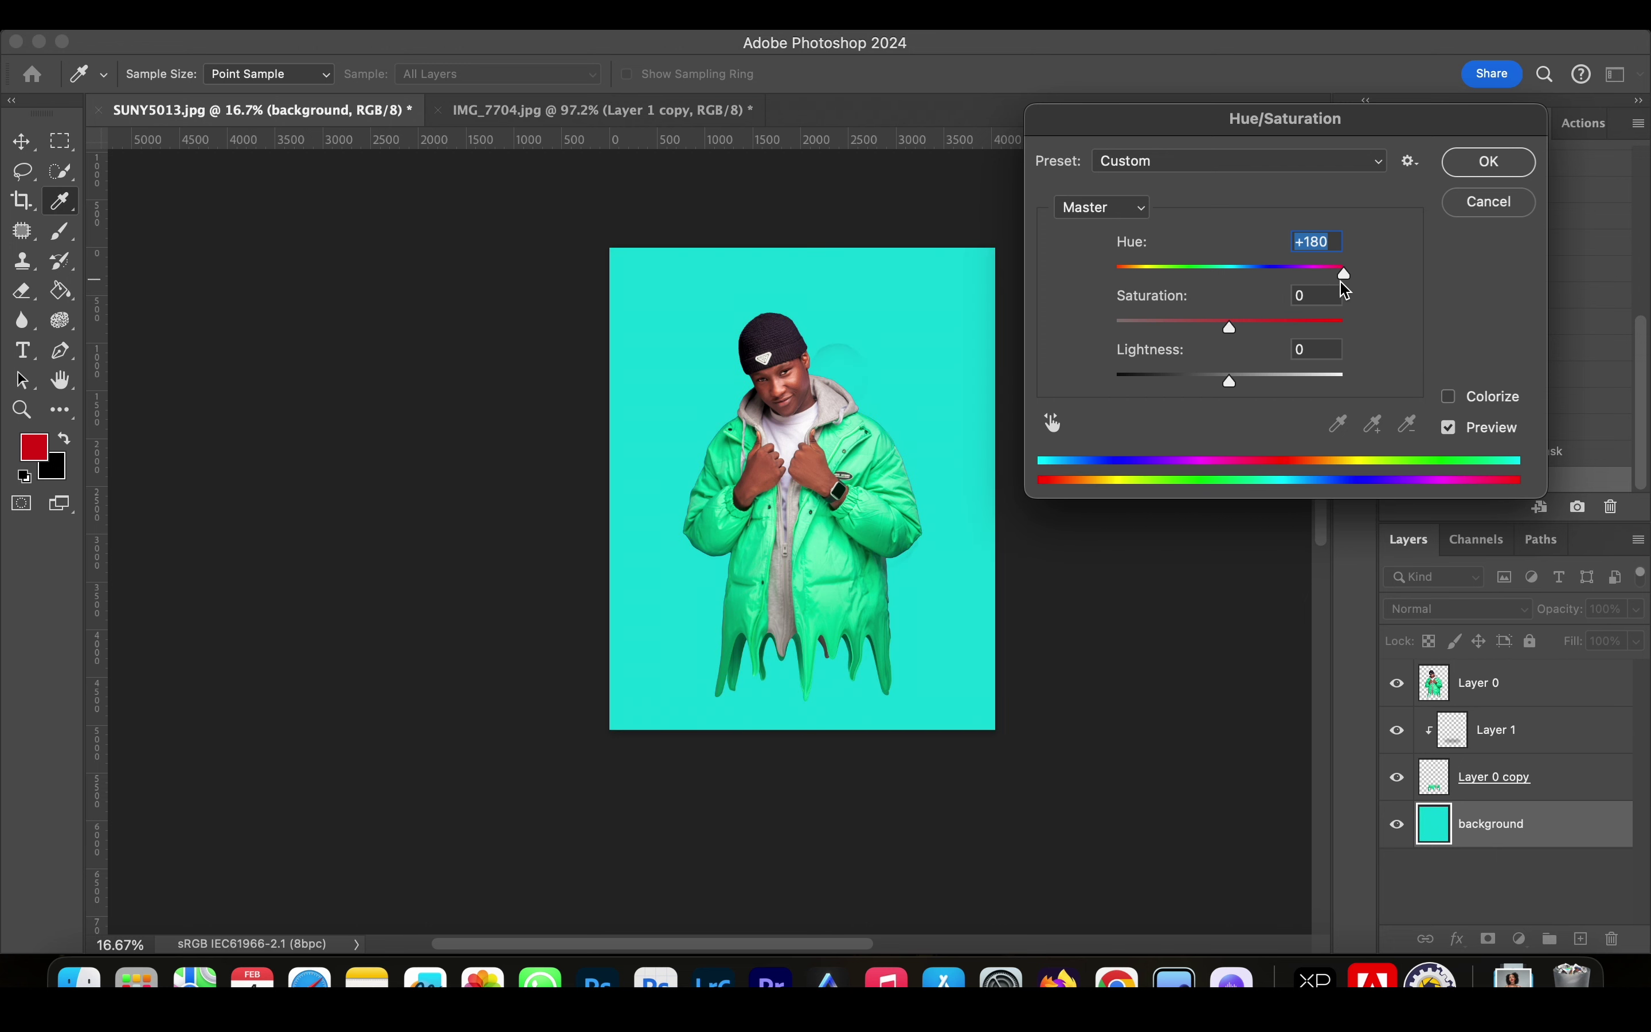